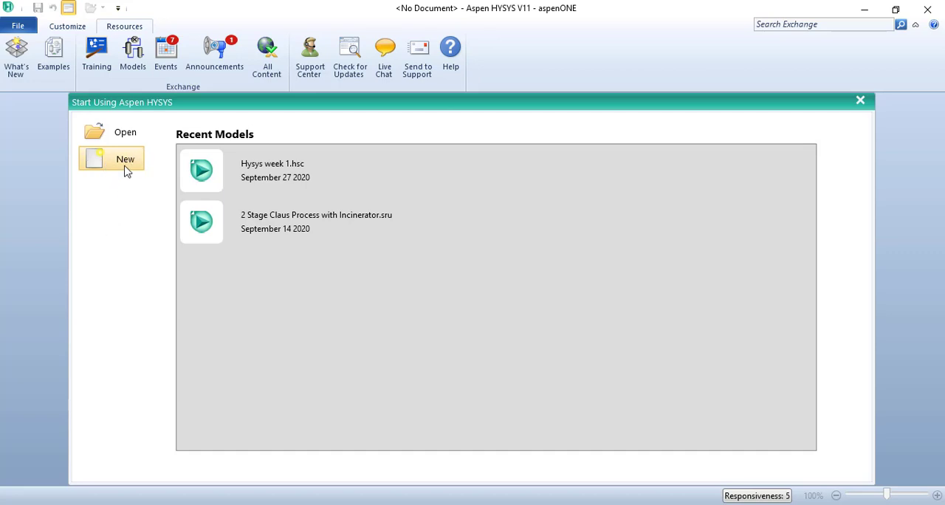
Create a new blank case and try to enter the Simulation environment, dismissing the resulting warning
left_click(124, 164)
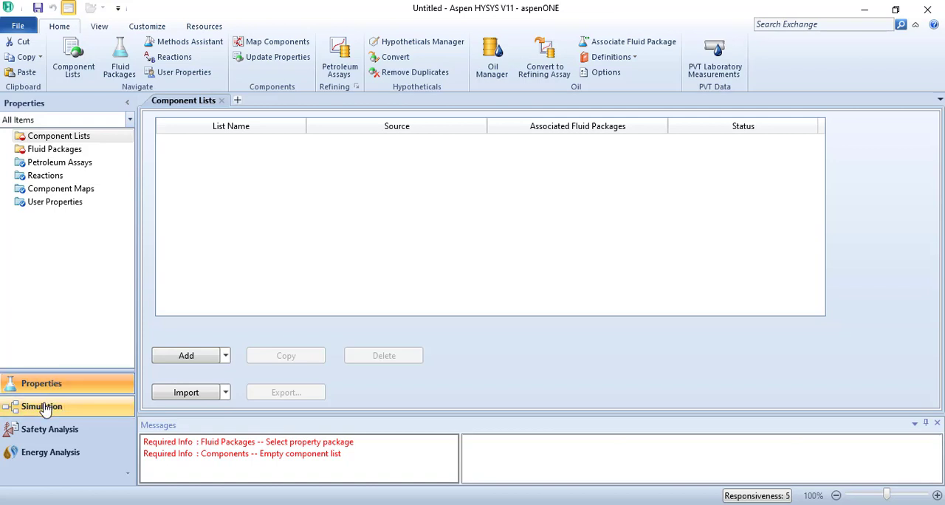
left_click(42, 408)
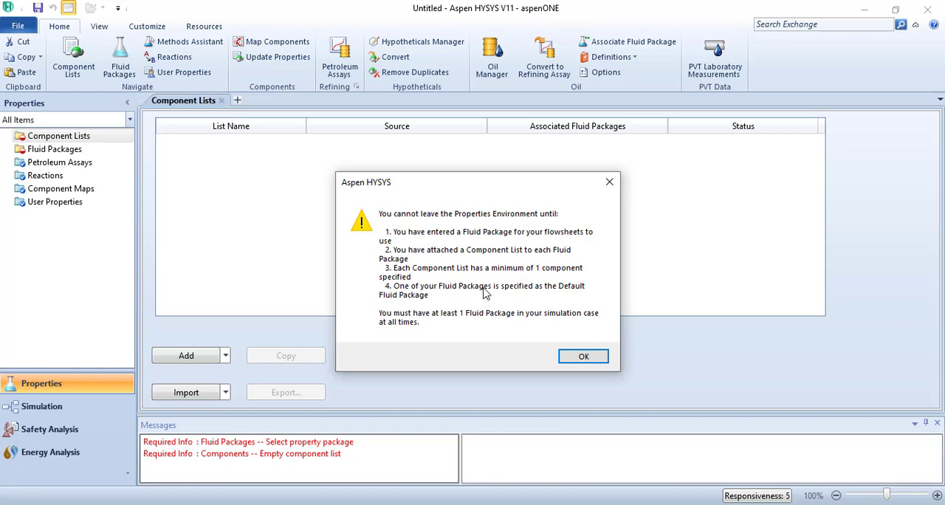
left_click(583, 356)
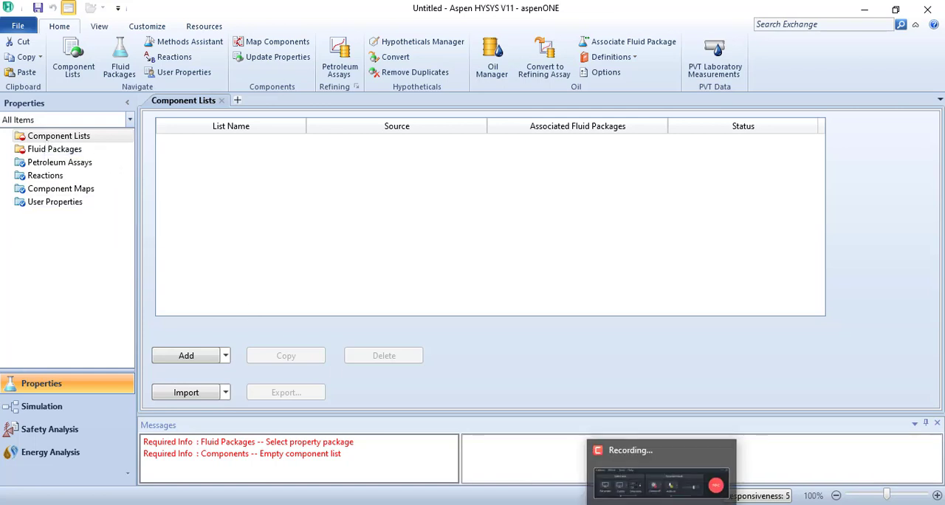
Switch to the PowerPoint presentation and review slides 5 to 7 on launching HYSYS and starting a new case
mouse_move(593, 504)
left_click(593, 454)
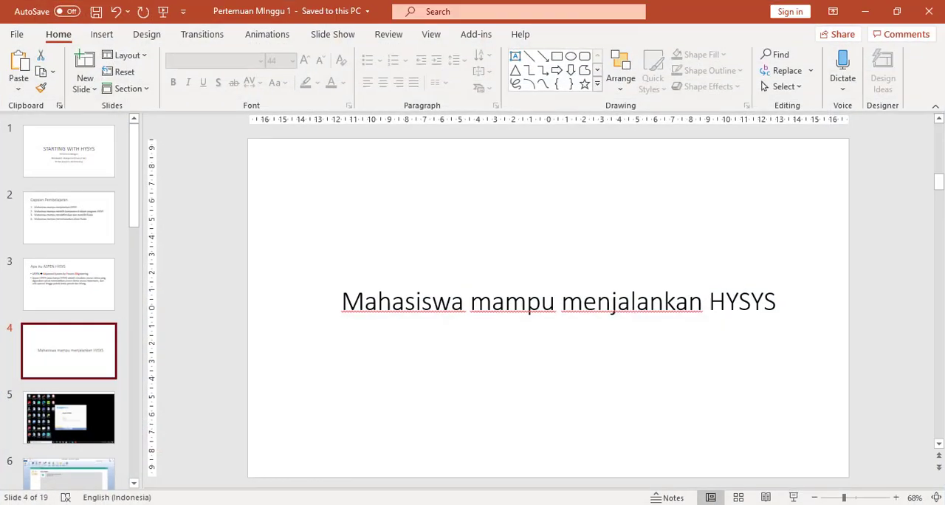
left_click(82, 419)
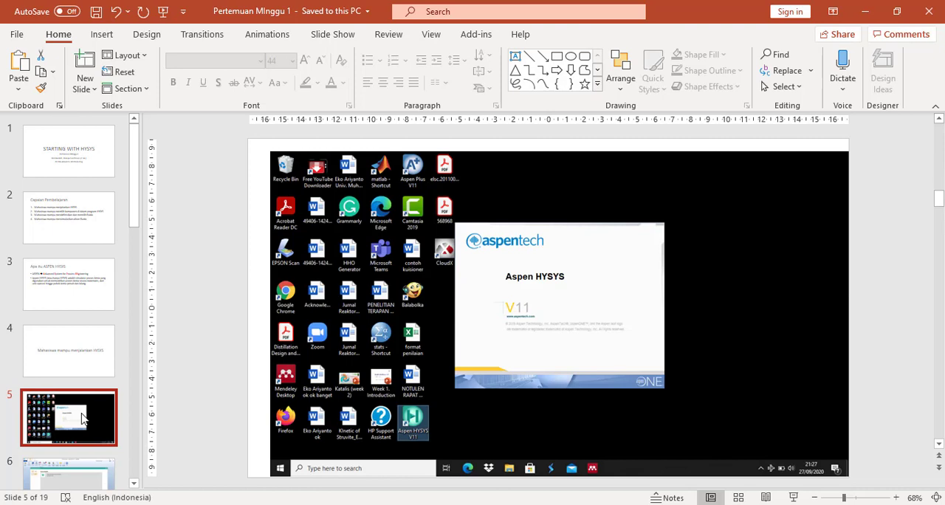
key("Down")
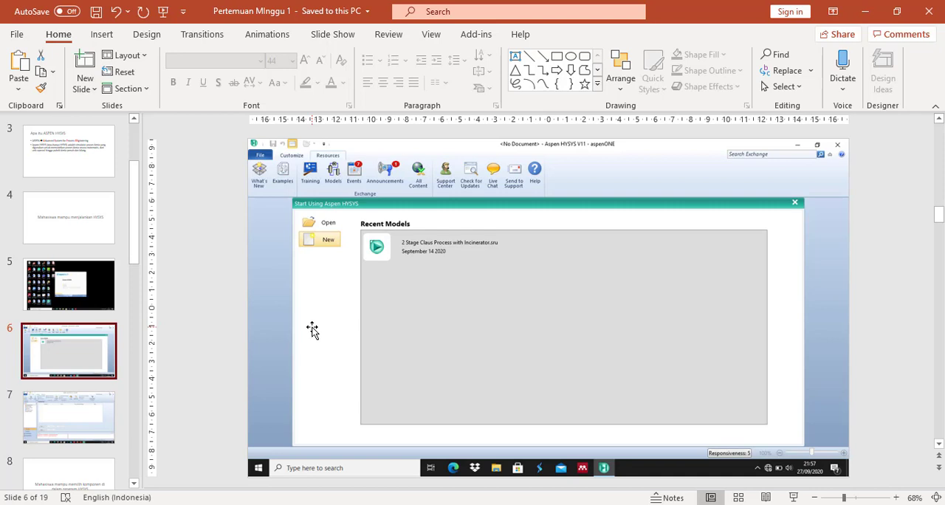
key("Down")
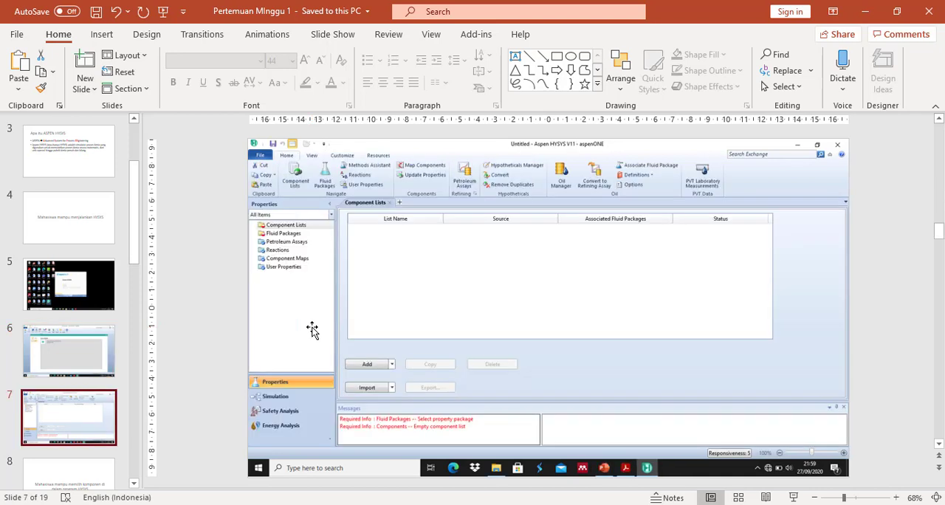
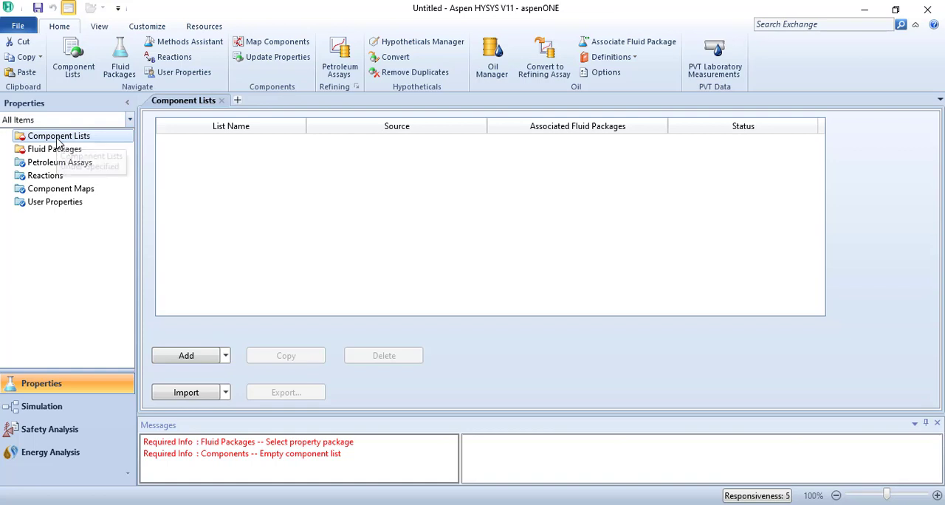
Add a new component list from the HYSYS databank and view the selectable component types
left_click(189, 360)
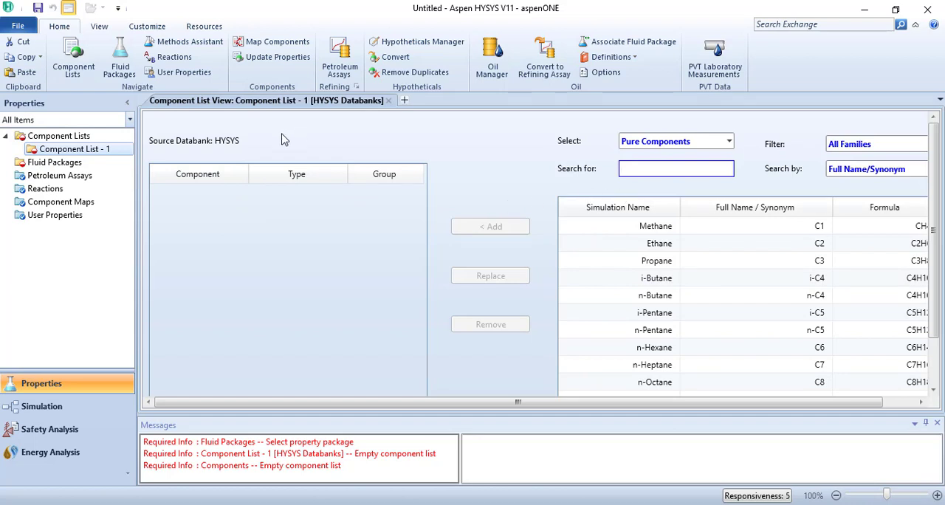
left_click(729, 143)
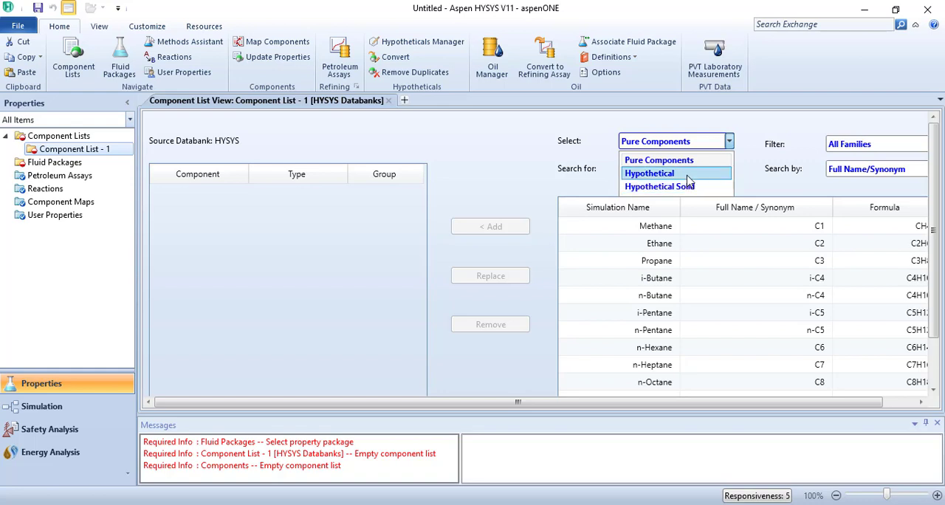
left_click(774, 172)
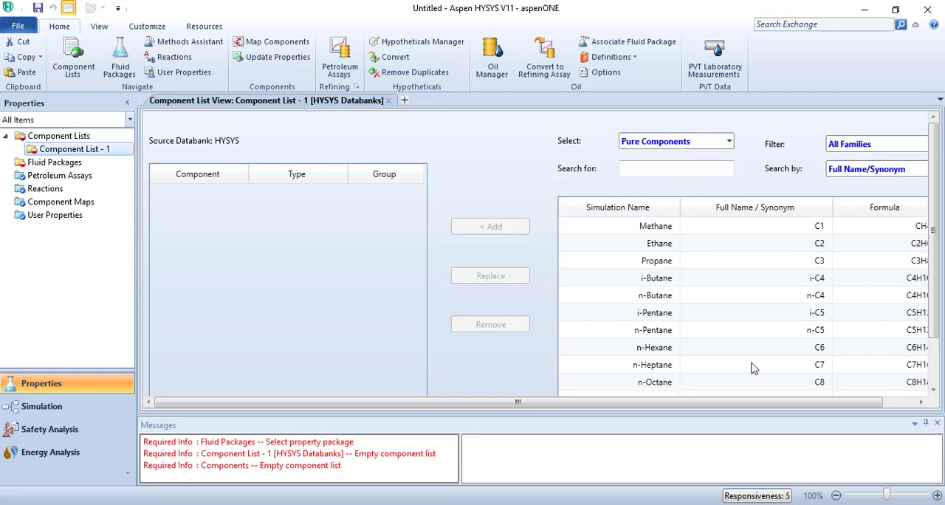
Browse the pure components by family, filtering for Alcohols, Ketones, Aldehydes and Phenols in turn
left_click_drag(744, 404, 778, 403)
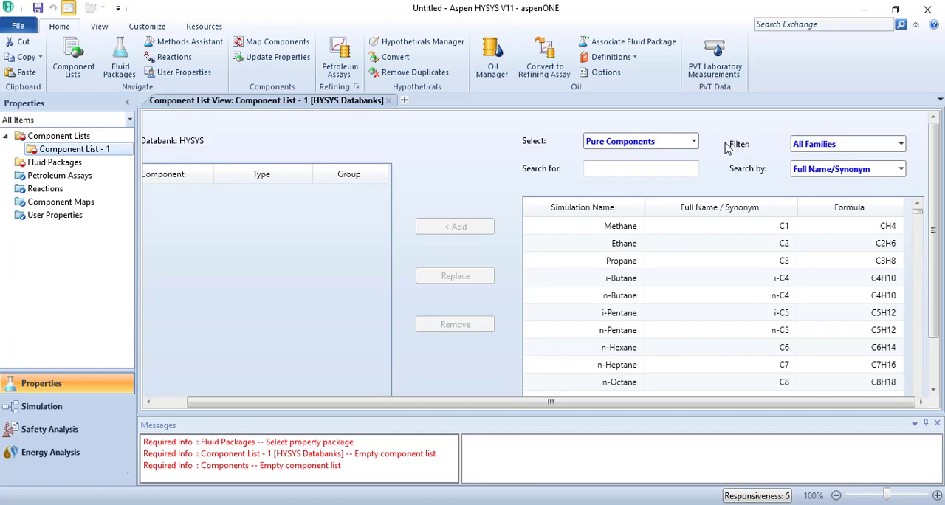
left_click(902, 146)
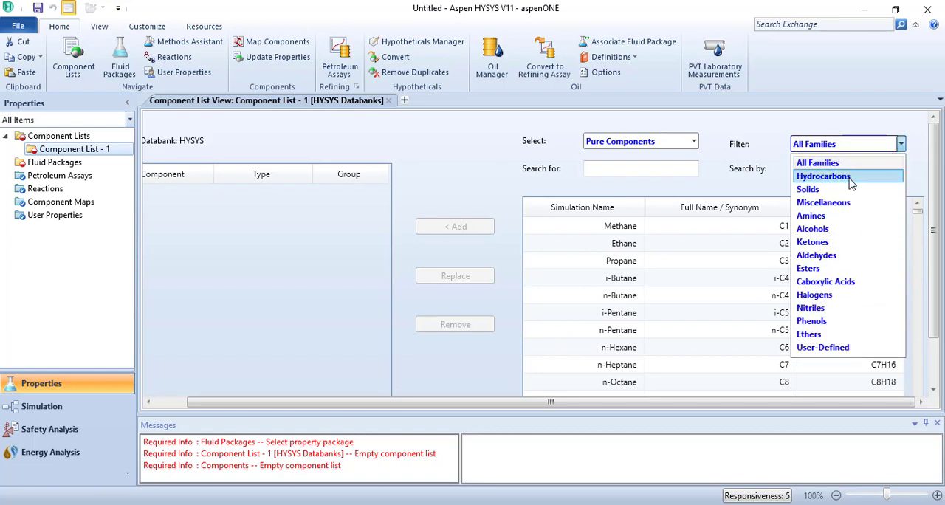
left_click(832, 233)
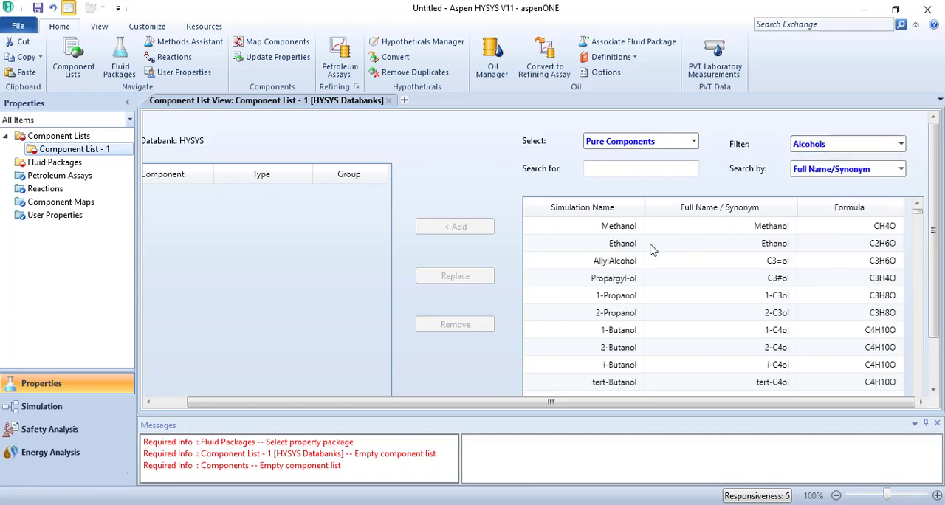
left_click(901, 148)
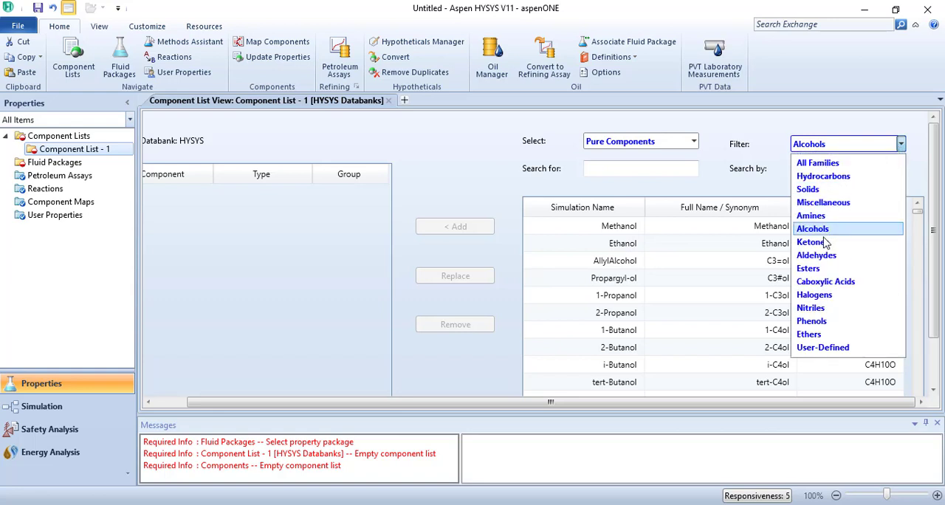
left_click(811, 242)
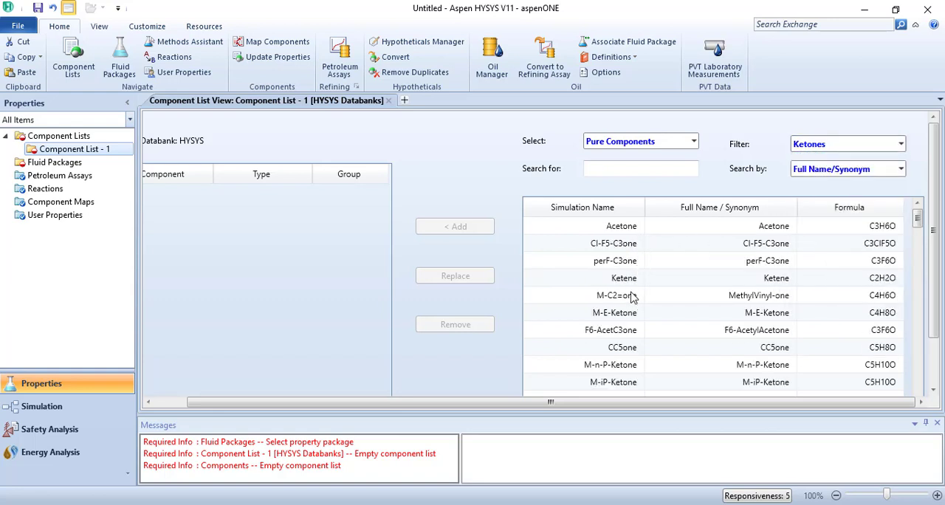
left_click(900, 145)
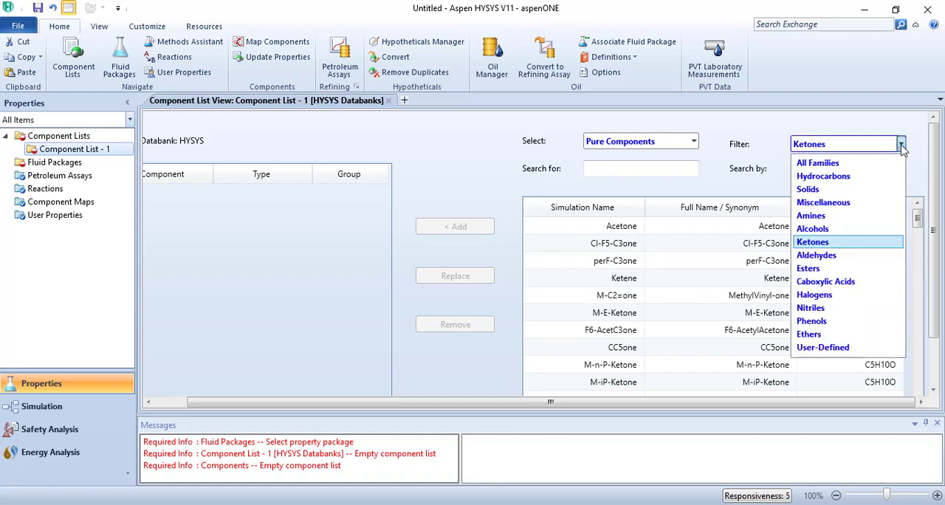
left_click(816, 256)
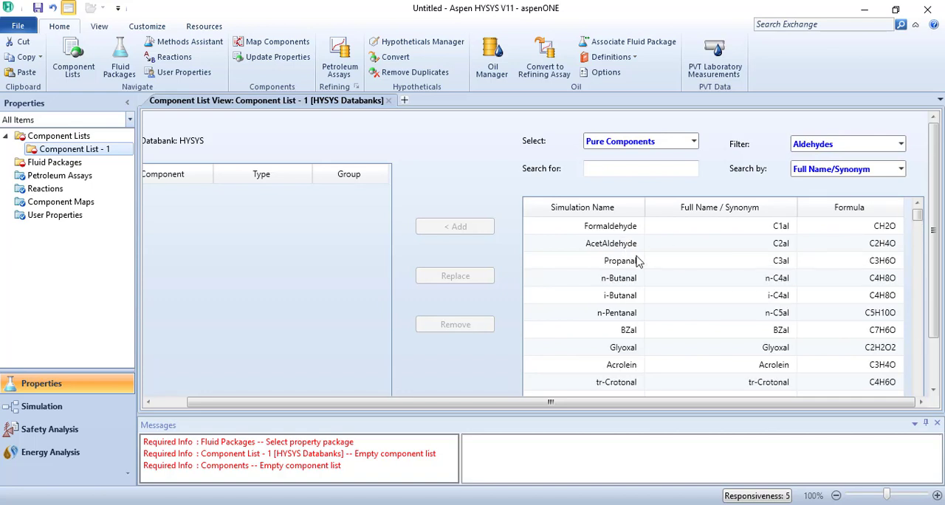
left_click(901, 145)
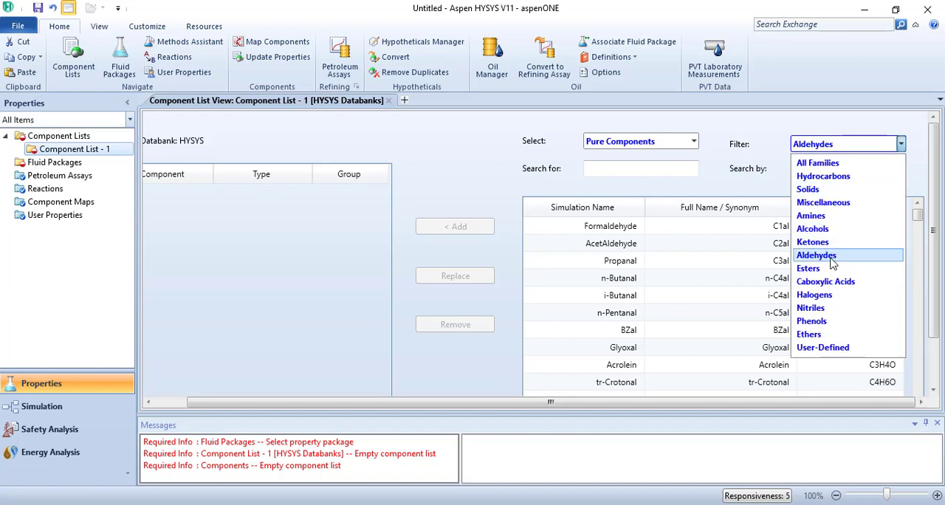
left_click(821, 326)
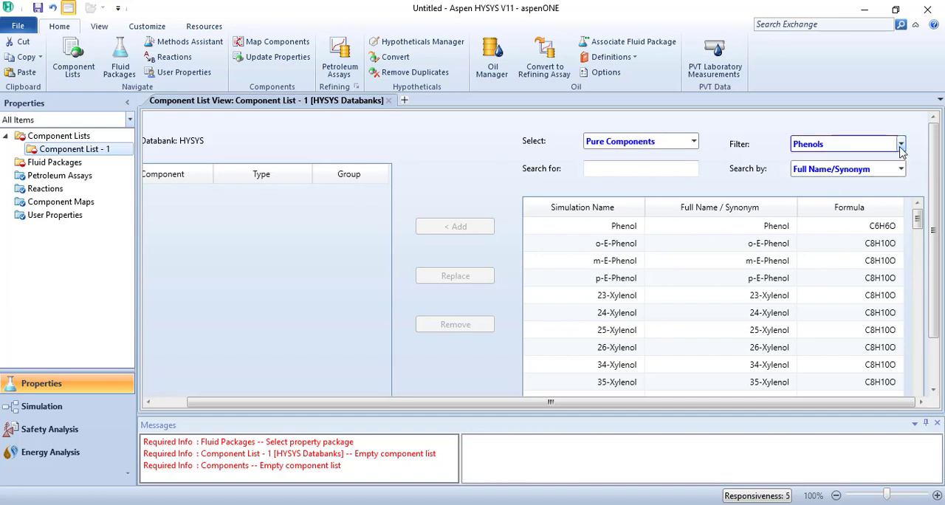
Search for CO2 among the phenols and clear the search text
left_click(656, 169)
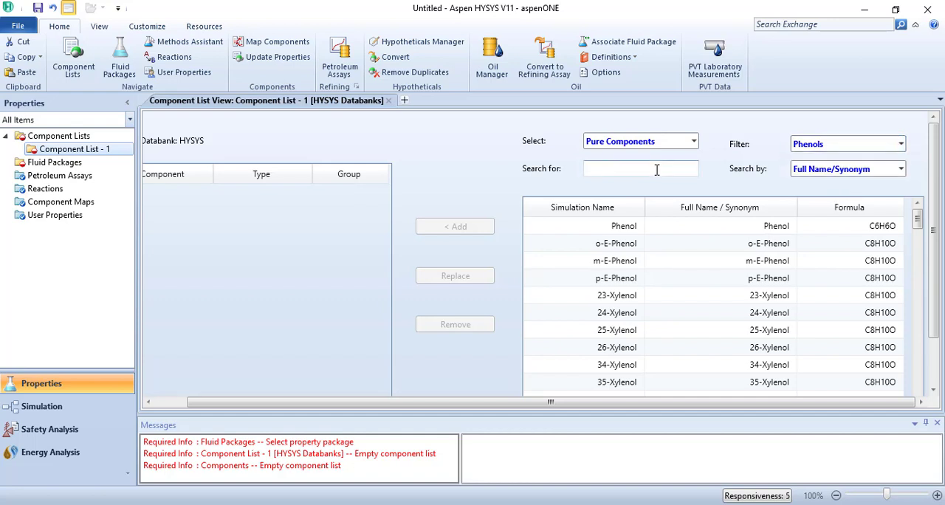
type("CO2")
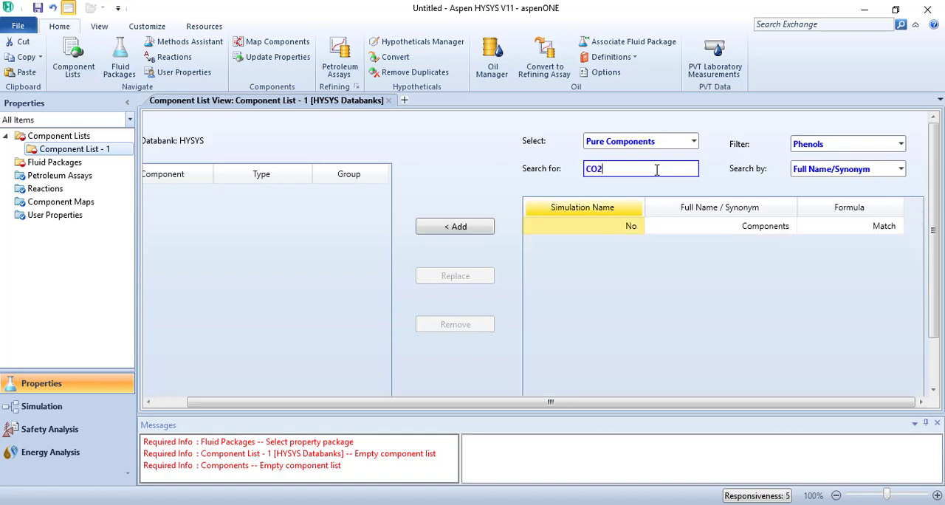
key("BackSpace")
key("BackSpace")
key("BackSpace")
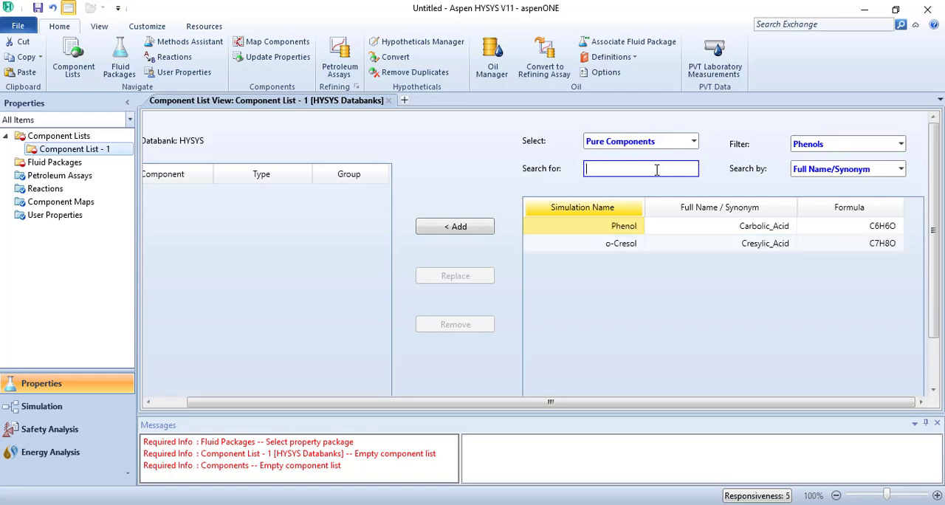
Reset the component family filter to All Families
left_click(901, 148)
left_click(863, 169)
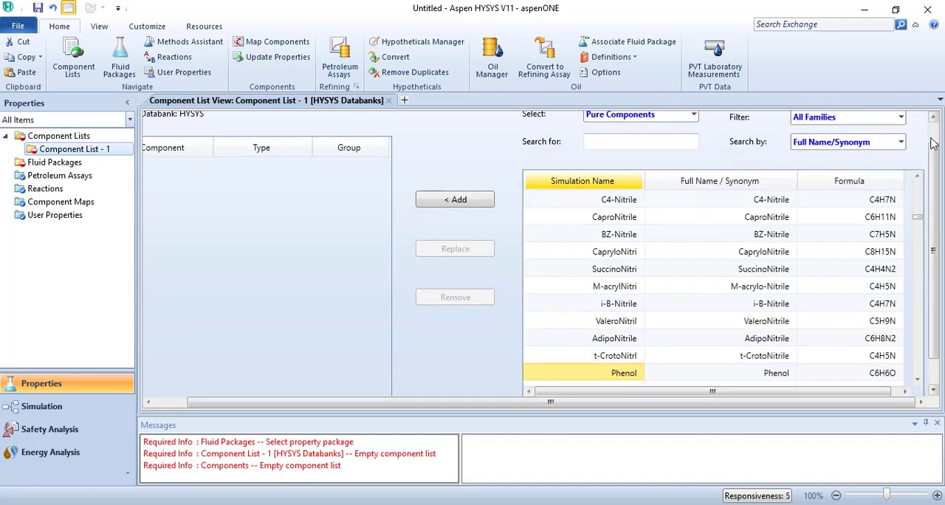
left_click_drag(932, 143, 932, 119)
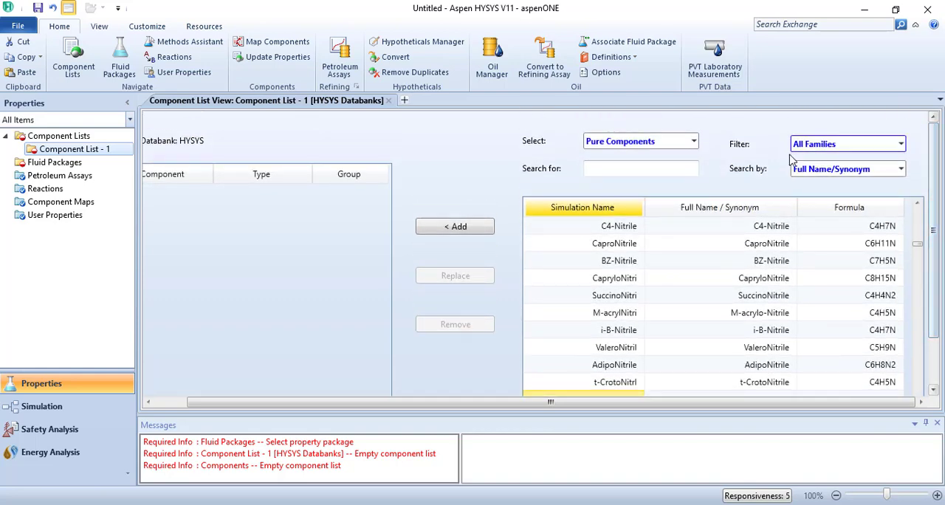
Search all component families by the formula H2O and by the name water
left_click(682, 169)
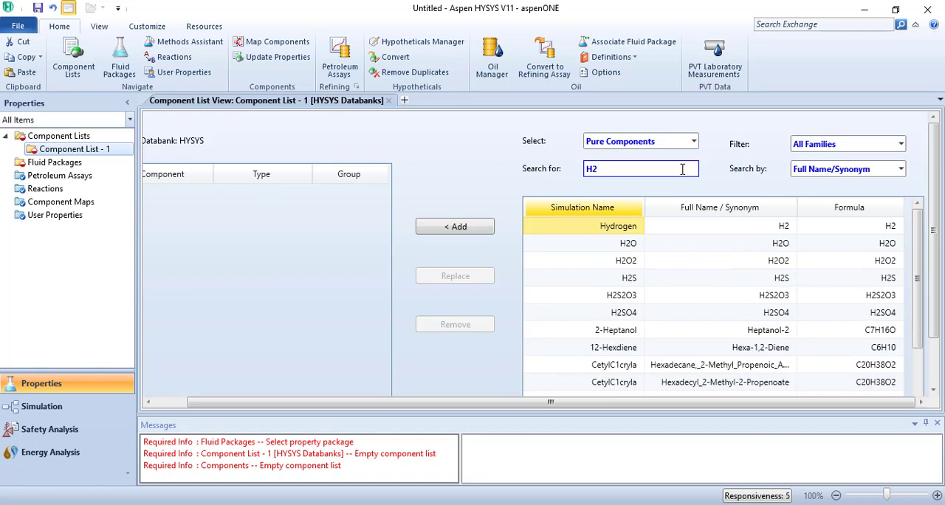
type("H2O")
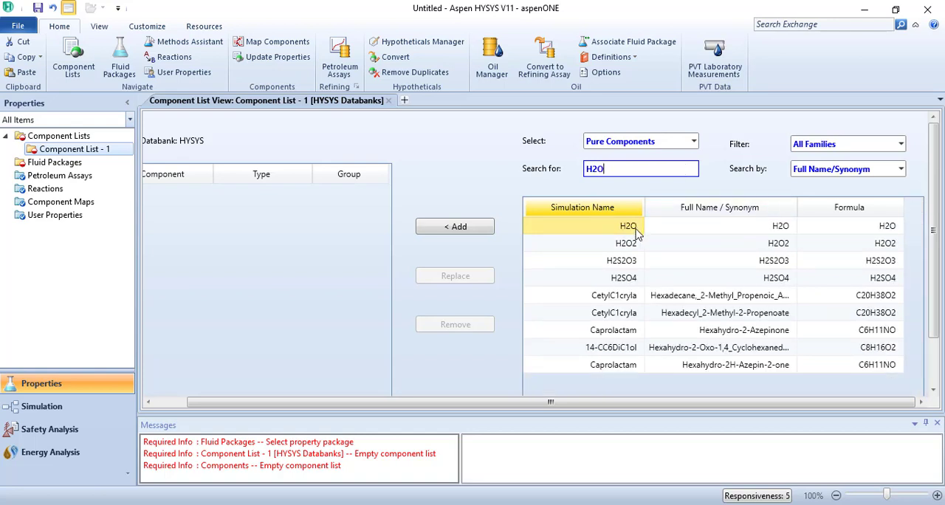
key("BackSpace")
key("BackSpace")
key("BackSpace")
type("water")
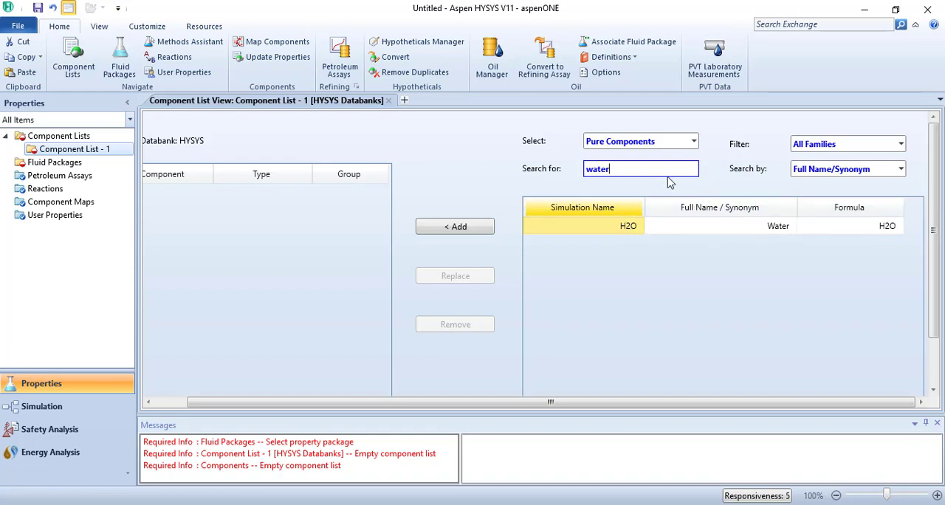
Search for H2O, add it to Component List - 1 as a pure component, and clear the search text
key("BackSpace")
key("BackSpace")
key("BackSpace")
key("BackSpace")
type("H2O")
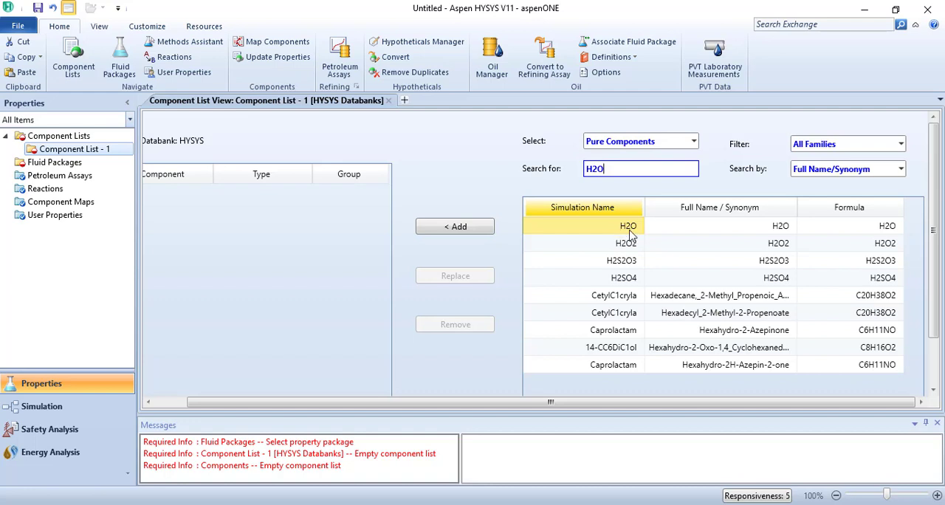
left_click(452, 230)
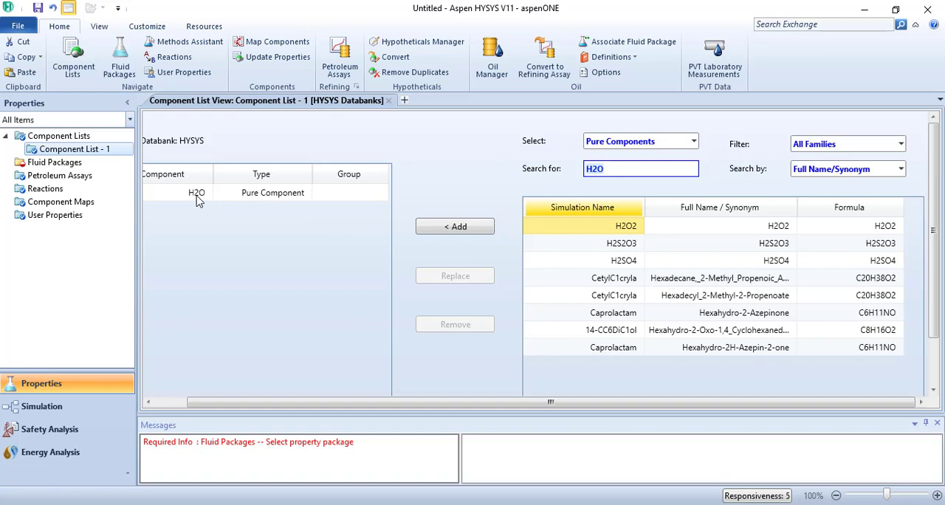
left_click_drag(332, 411, 270, 409)
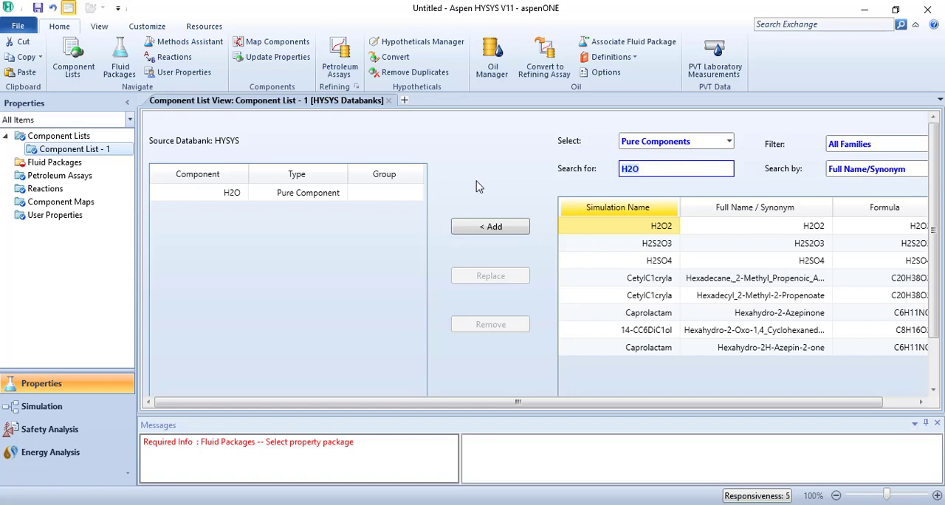
left_click(660, 171)
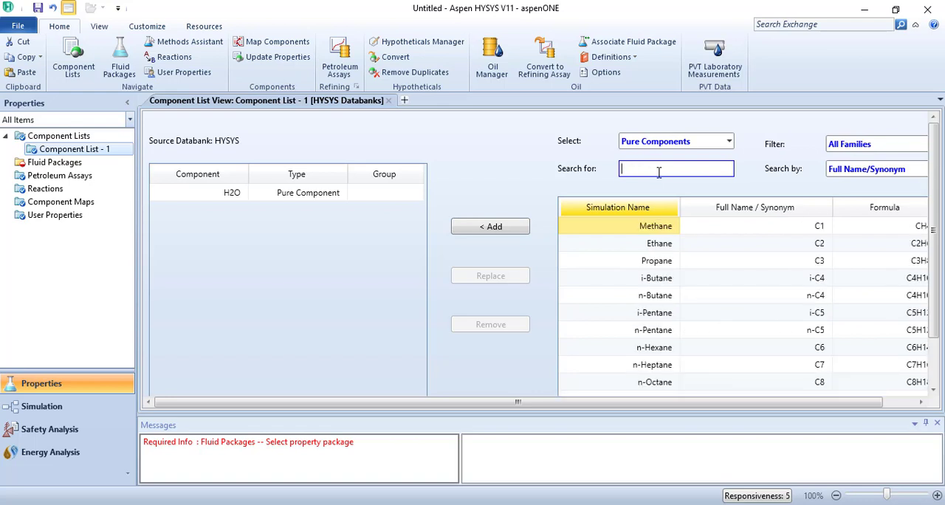
left_click(659, 232)
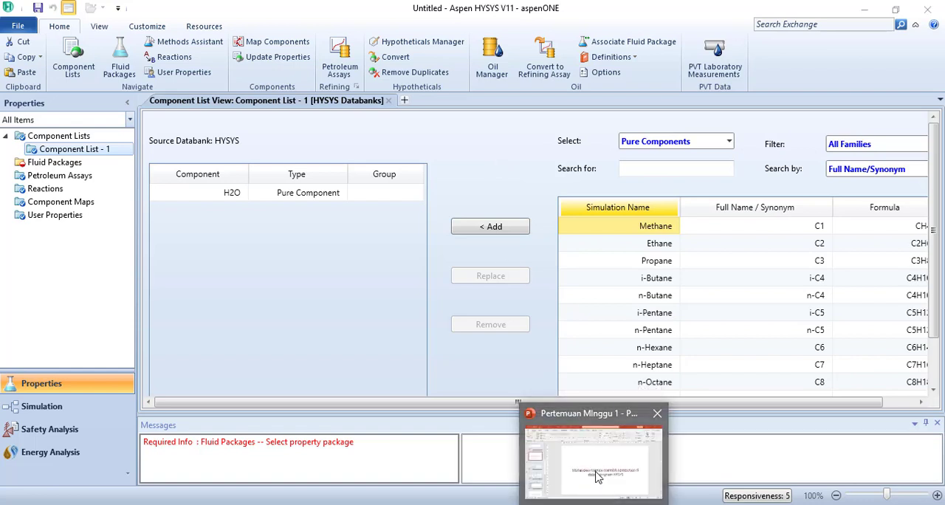
Switch to the PowerPoint presentation and review slides 8 to 10 on choosing components and a fluid package
left_click(598, 493)
left_click(104, 290)
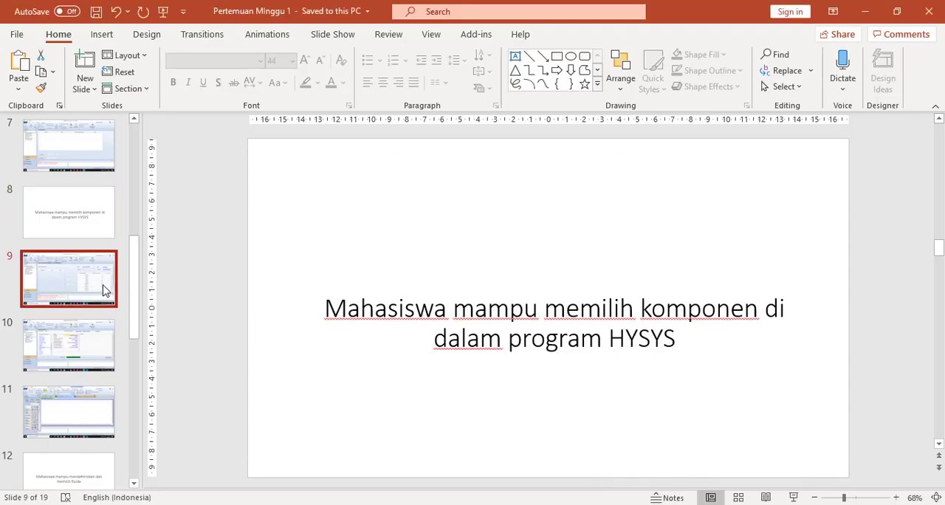
key("Up")
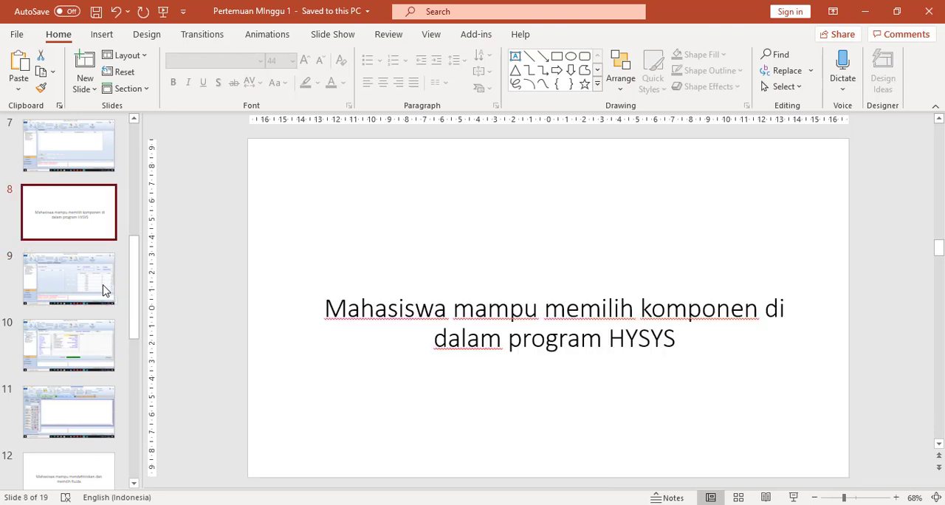
key("Down")
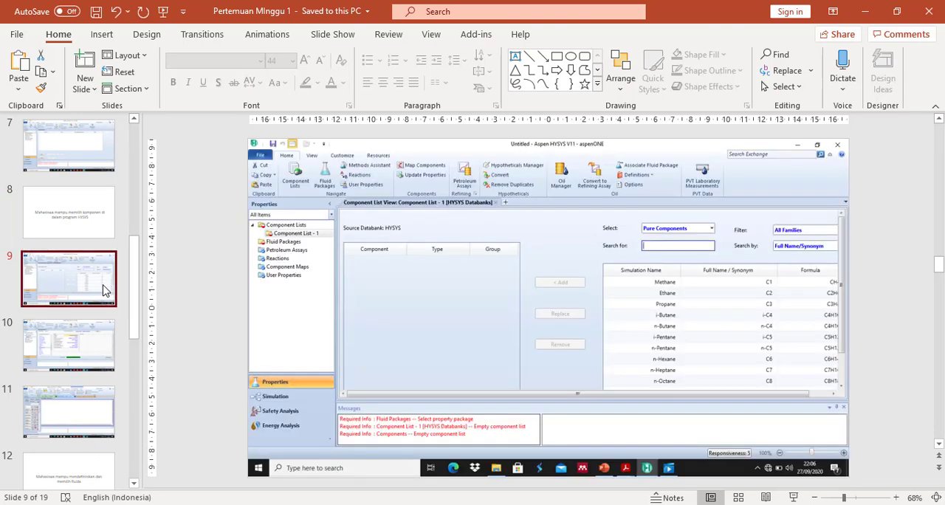
key("Down")
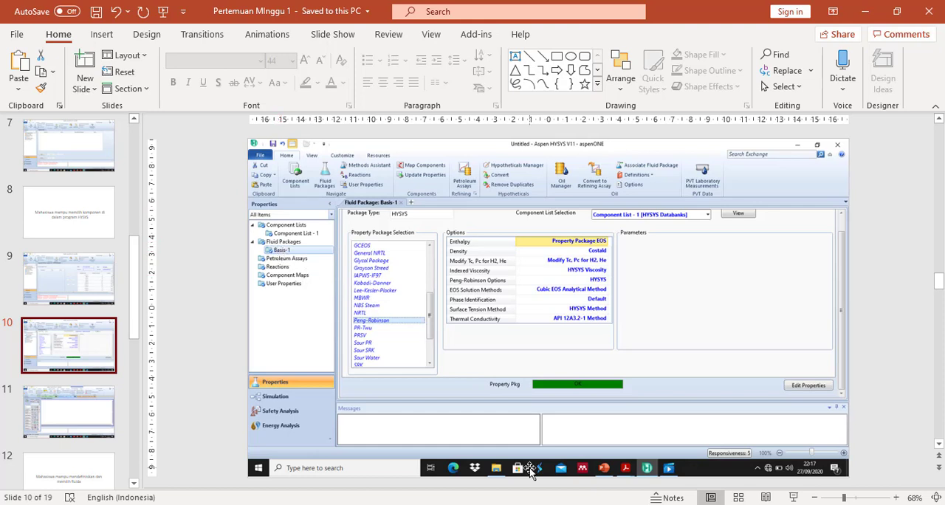
Switch back to Aspen HYSYS and add a fluid package that uses the Peng-Robinson property package
key("alt+Tab")
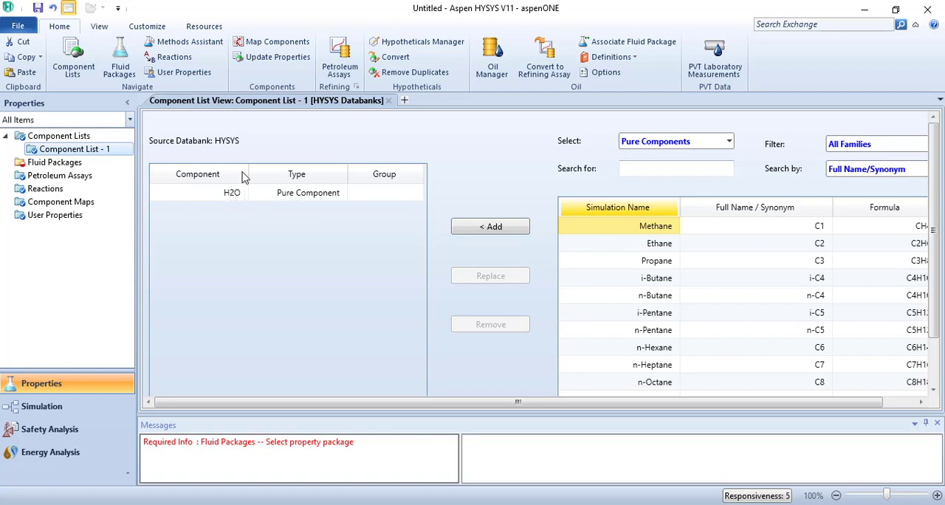
left_click(39, 170)
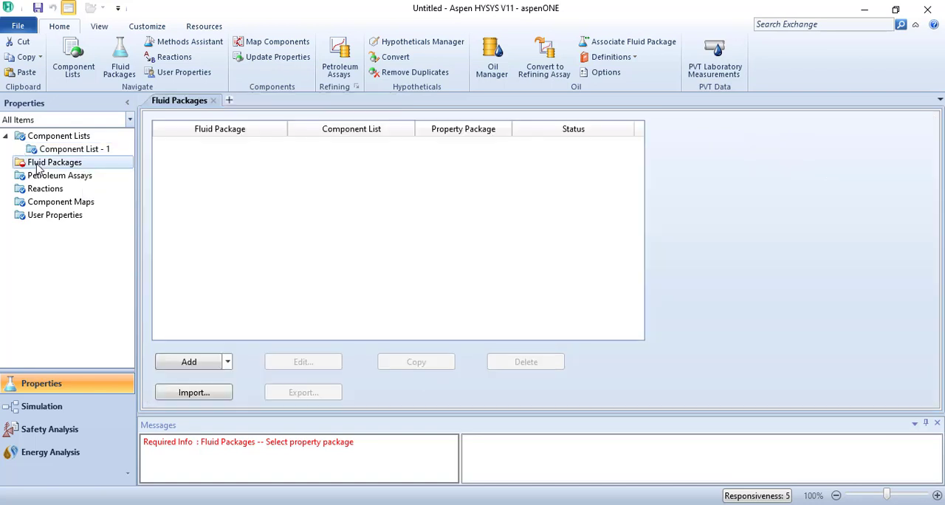
left_click(190, 364)
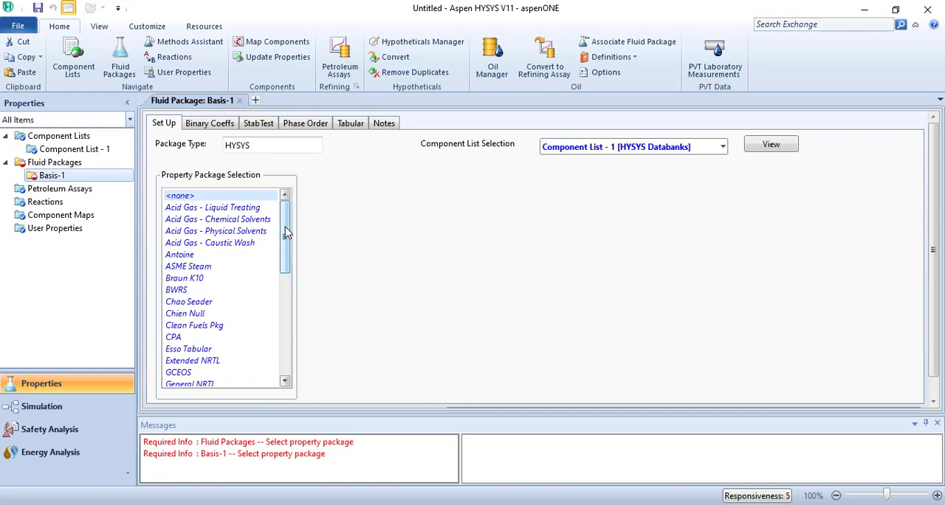
left_click_drag(287, 232, 288, 317)
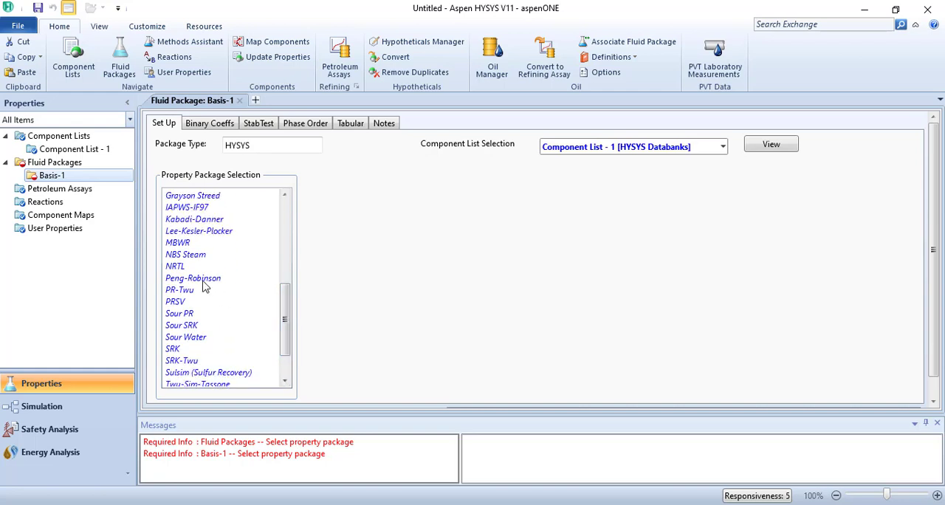
left_click(202, 279)
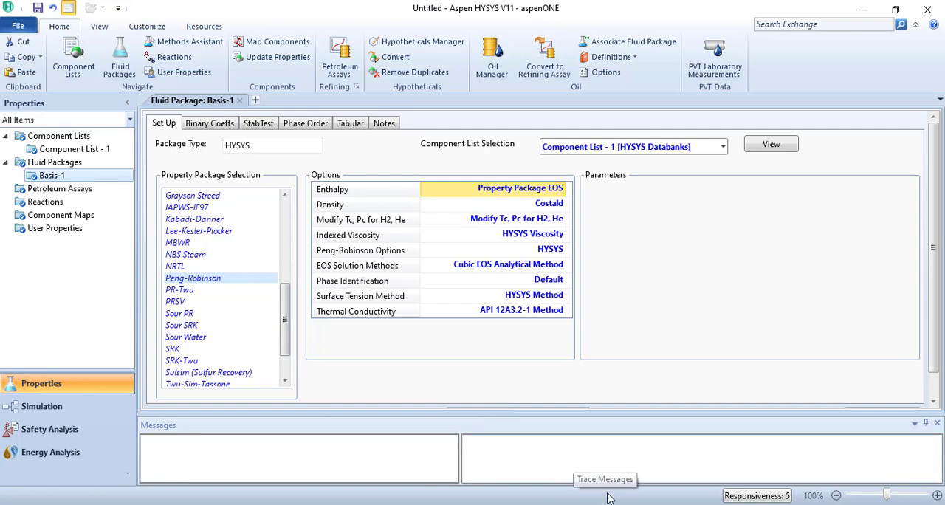
Compare the Basis-1 fluid package with slide 10 in PowerPoint, then in Aspen HYSYS try the NRTL property package and reselect Peng-Robinson
key("alt+Tab")
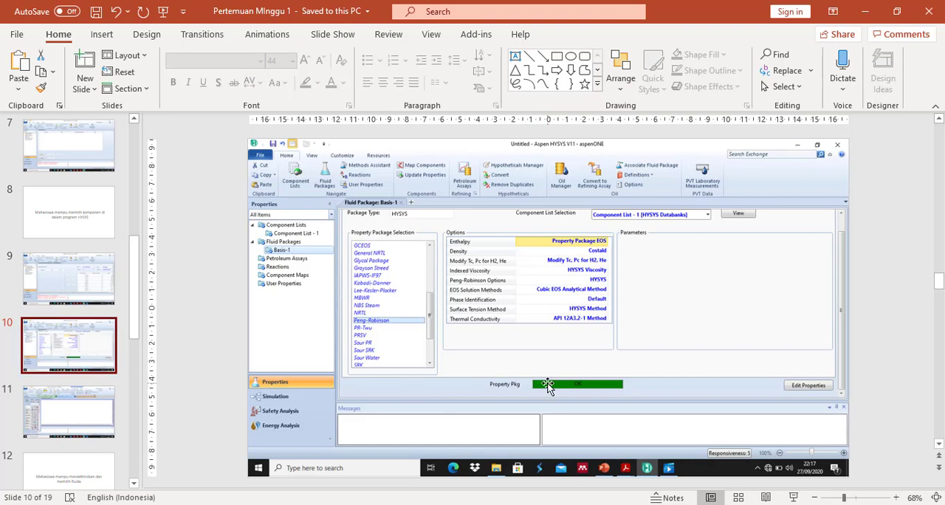
key("alt+Tab")
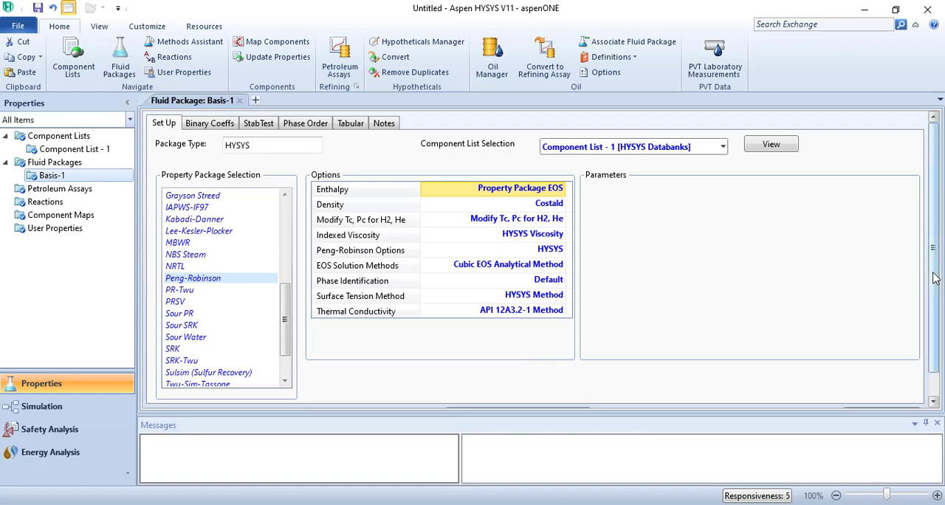
scroll(931, 302, "down", 1)
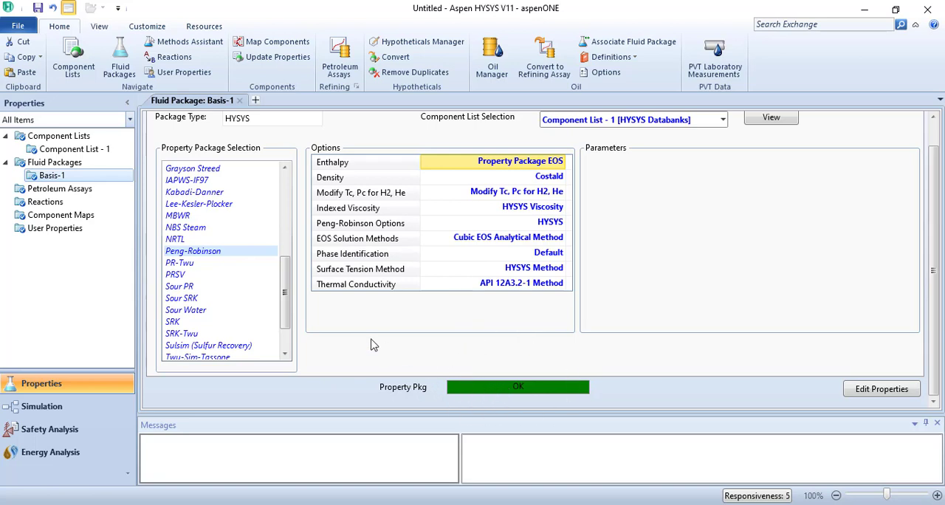
left_click(178, 239)
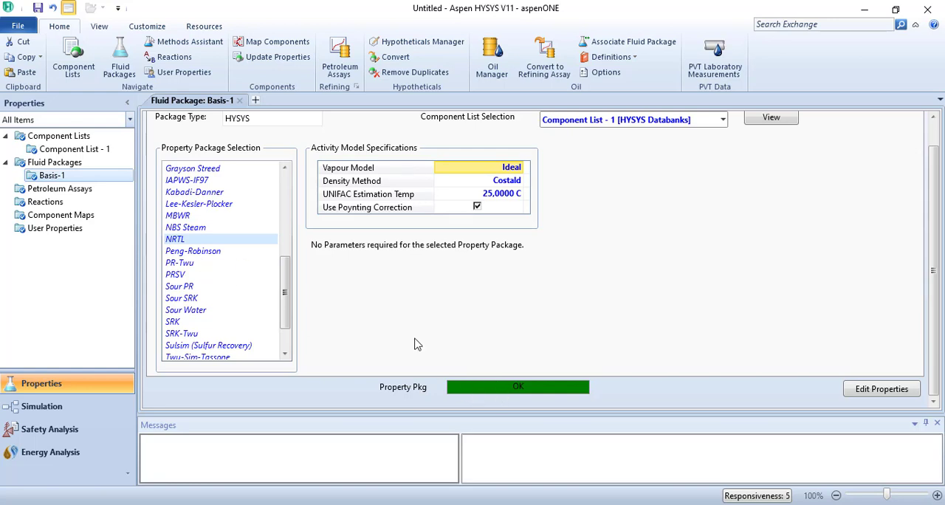
left_click(223, 257)
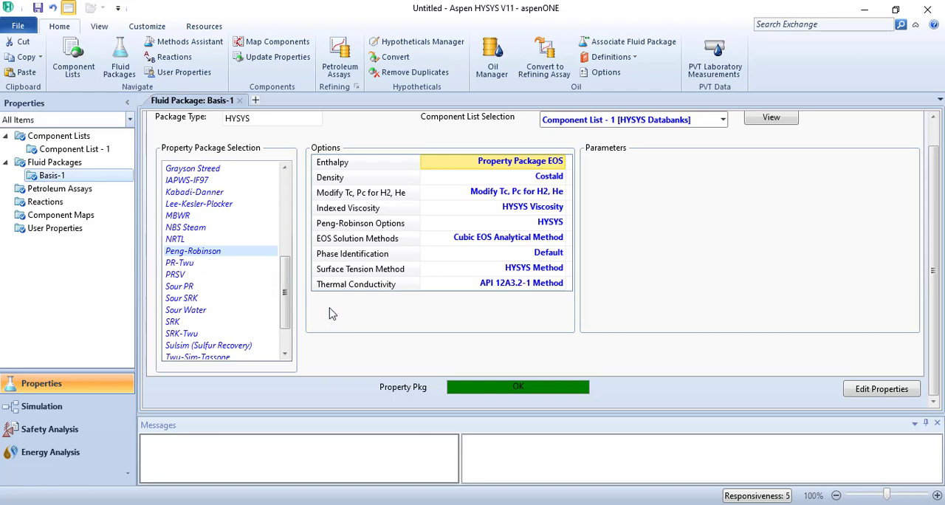
Switch to the PowerPoint presentation and review slides 10 and 11 on the fluid package and the simulation environment
left_click(596, 504)
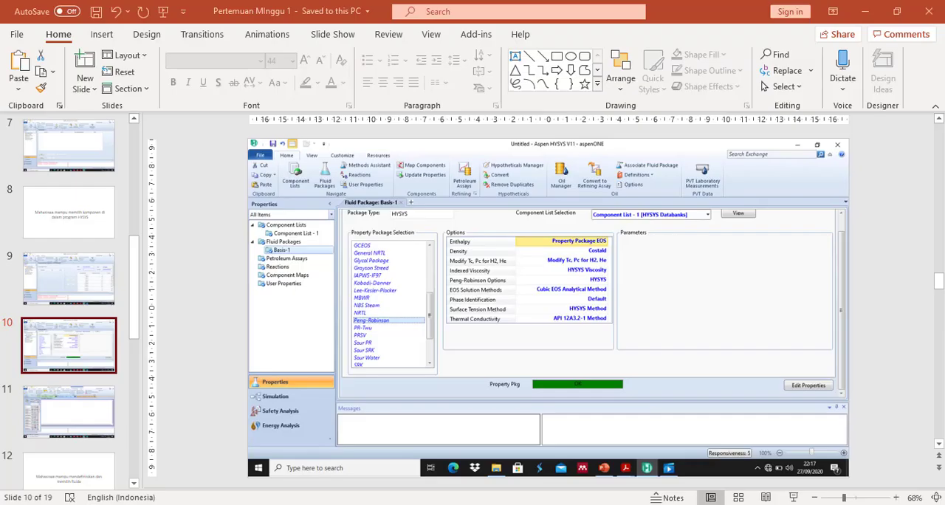
left_click(73, 410)
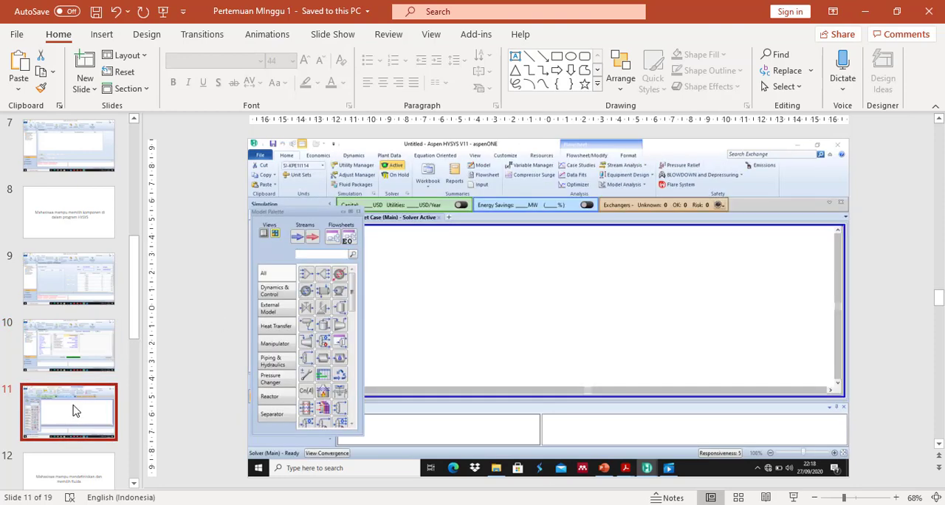
left_click(72, 353)
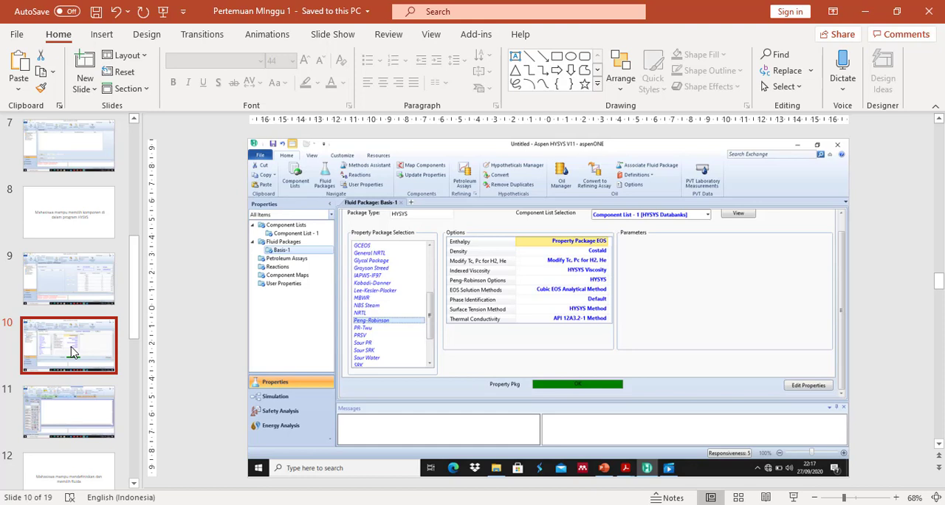
key("Down")
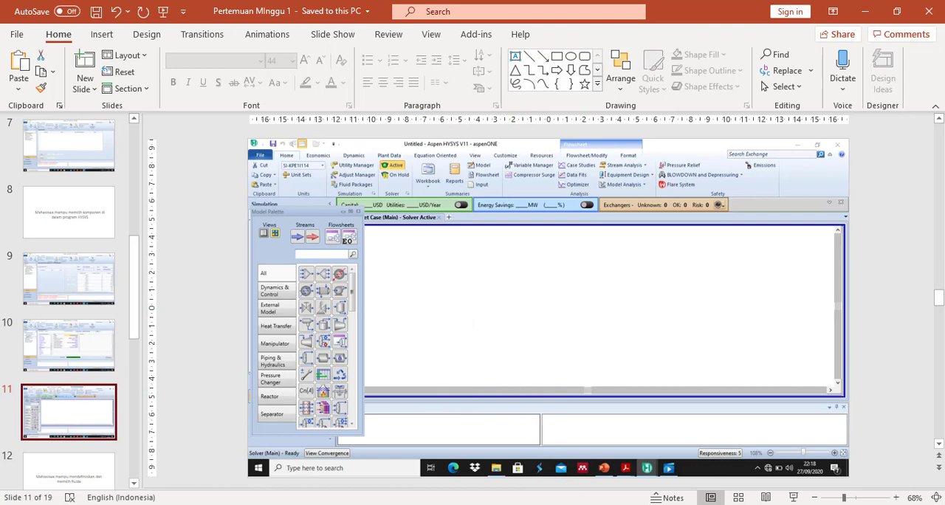
Switch back to Aspen HYSYS, enter the Simulation environment and dock the Model Palette beside the flowsheet
key("alt+Tab")
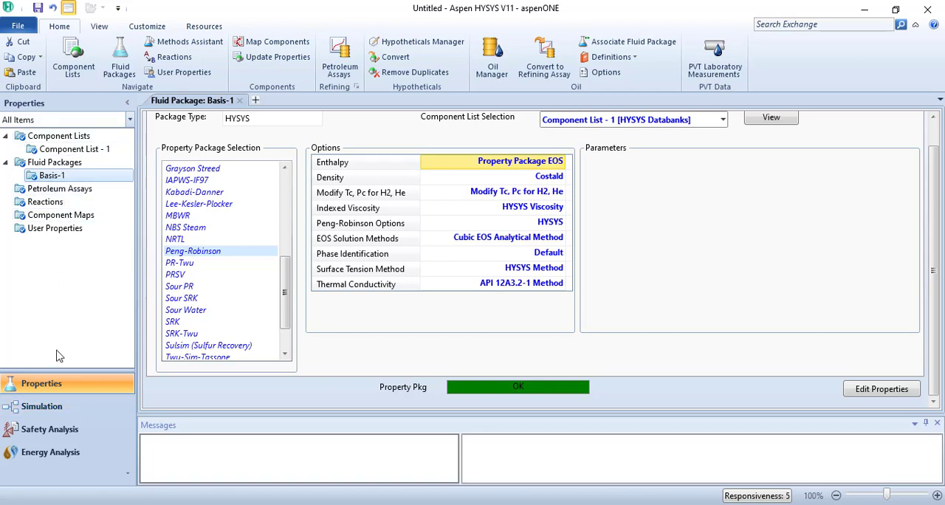
left_click(54, 410)
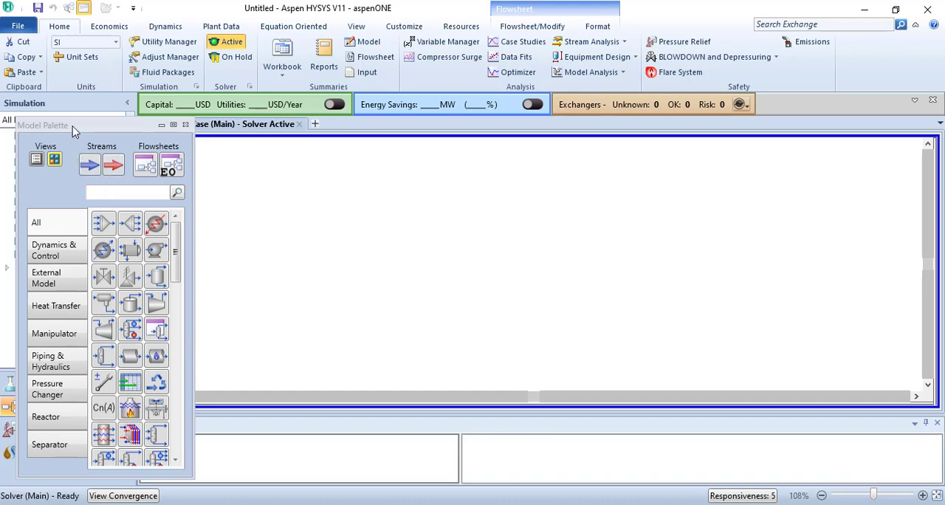
left_click_drag(72, 126, 572, 267)
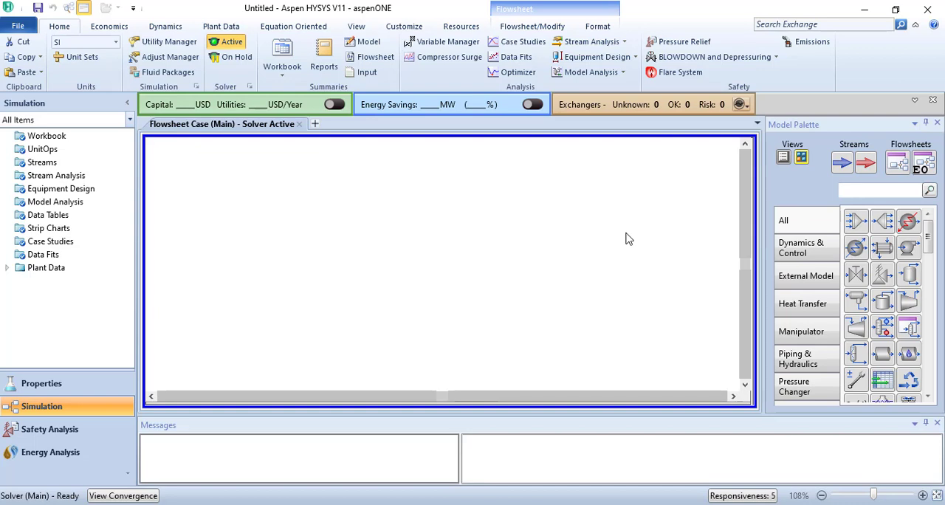
Browse the Heat Transfer models and the full list of unit operations in the Model Palette
left_click(814, 310)
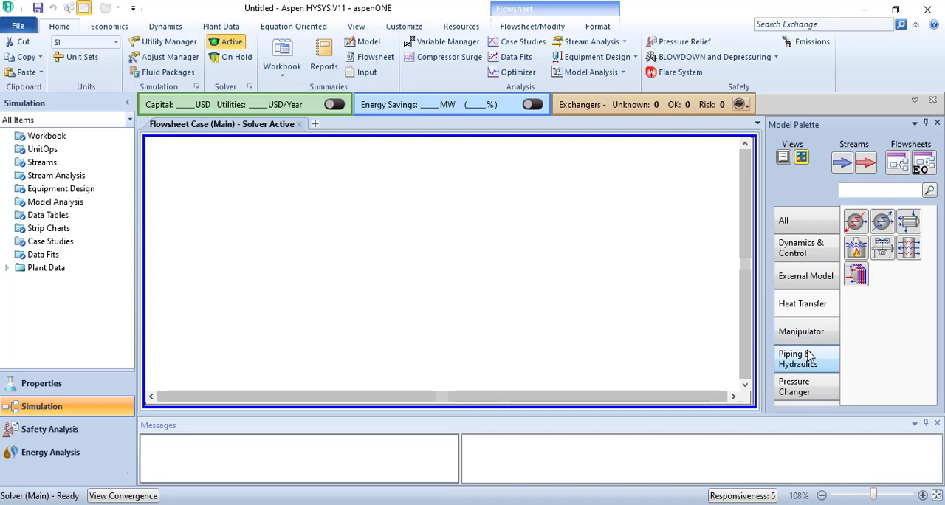
left_click(801, 221)
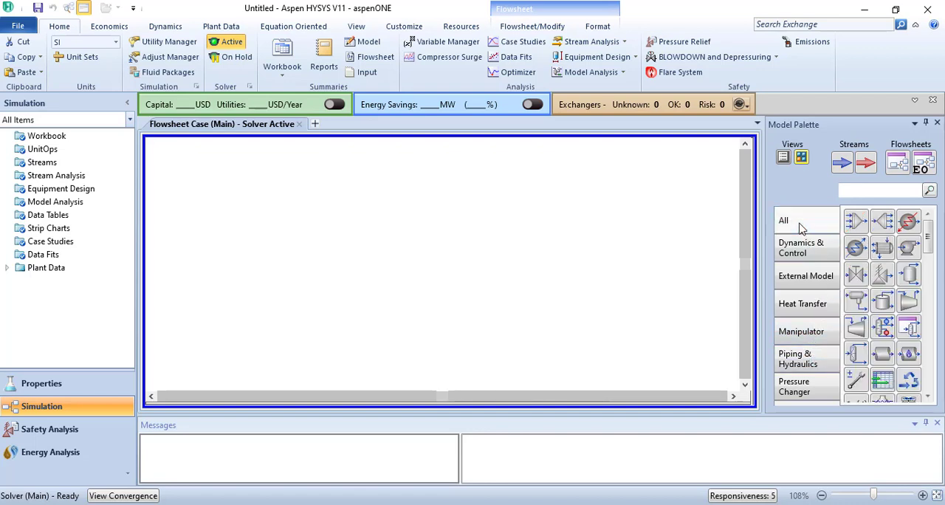
left_click_drag(928, 235, 930, 266)
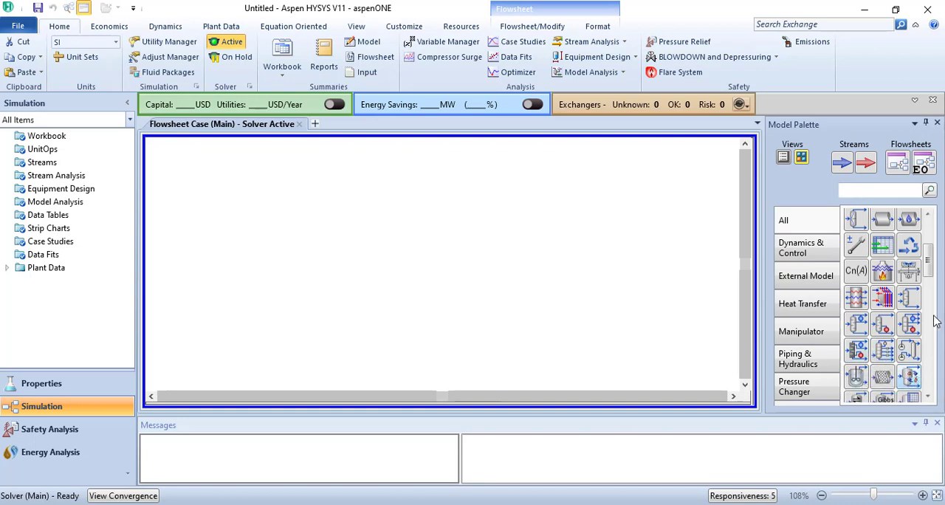
left_click_drag(928, 265, 933, 236)
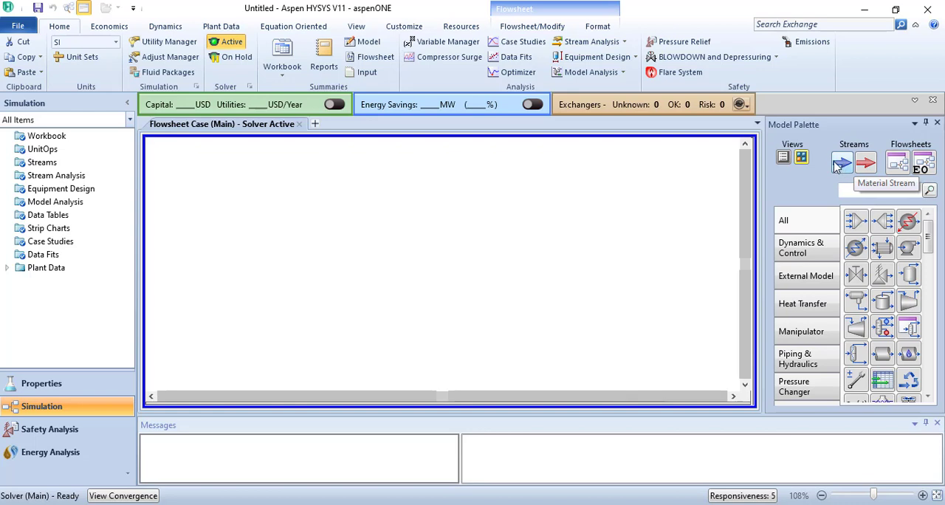
Place a material stream near the middle of the main flowsheet
left_click(842, 166)
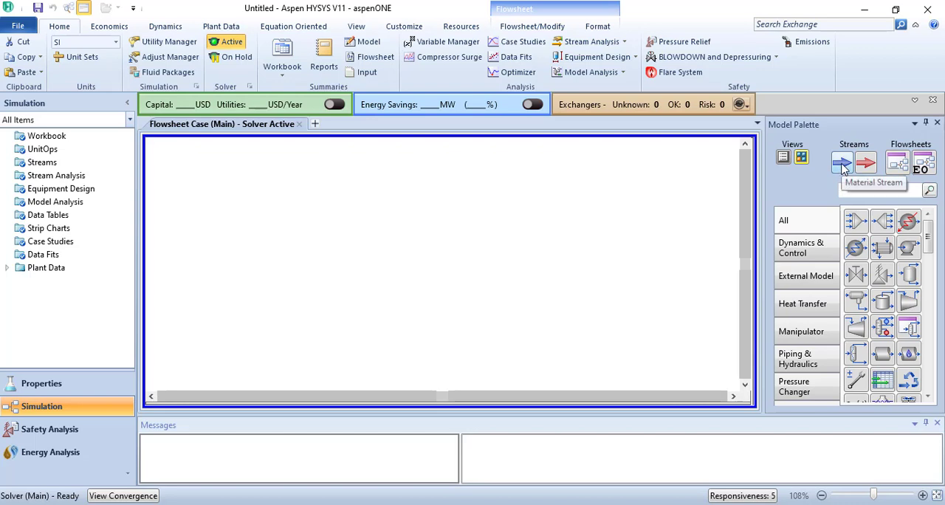
left_click(844, 168)
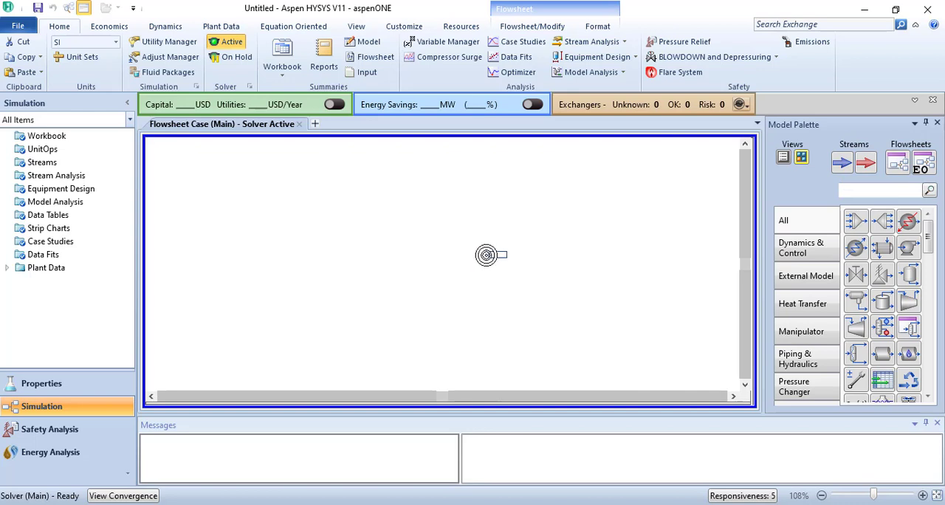
left_click(486, 255)
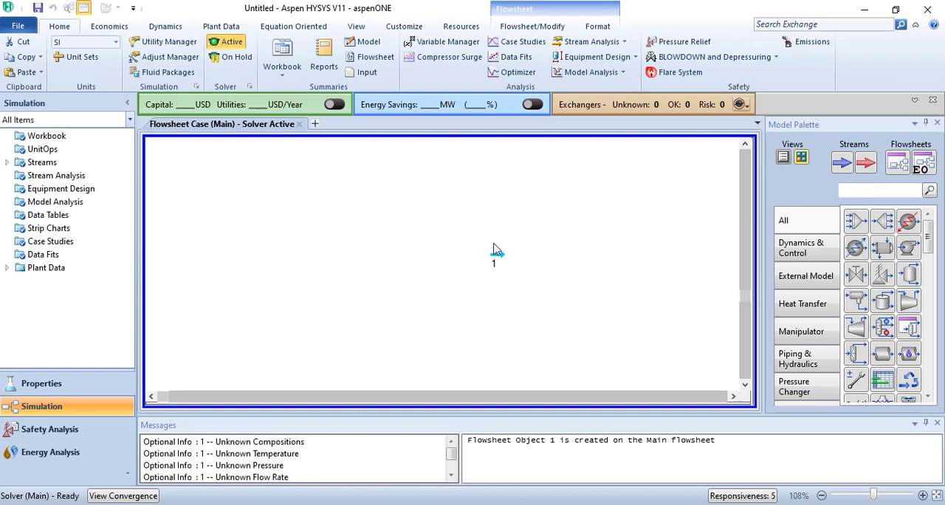
mouse_move(496, 266)
mouse_move(496, 260)
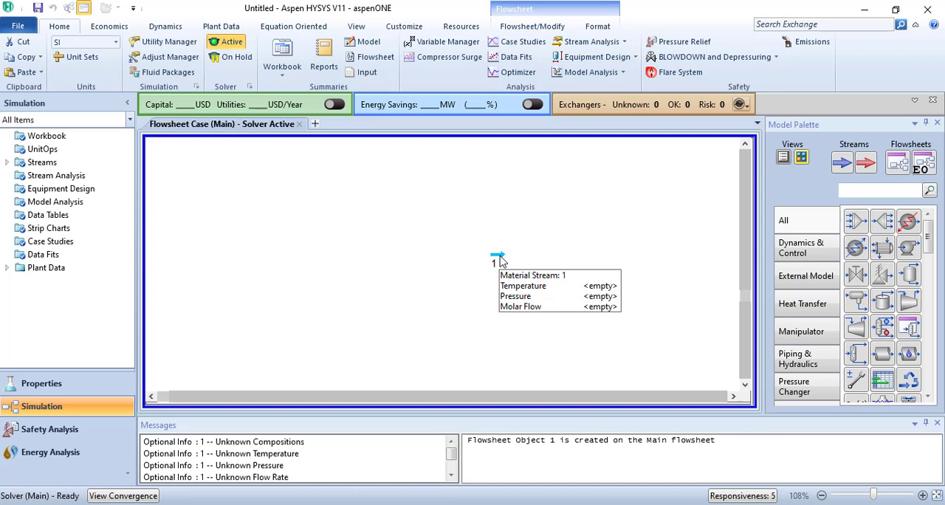
Look through the available unit sets while keeping SI, and put the solver on hold and reactivate it
left_click(116, 44)
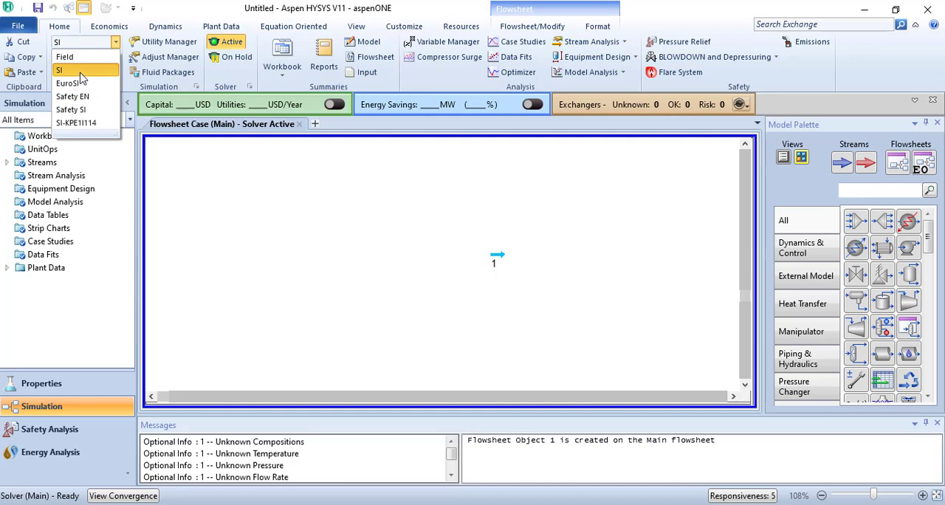
left_click(239, 168)
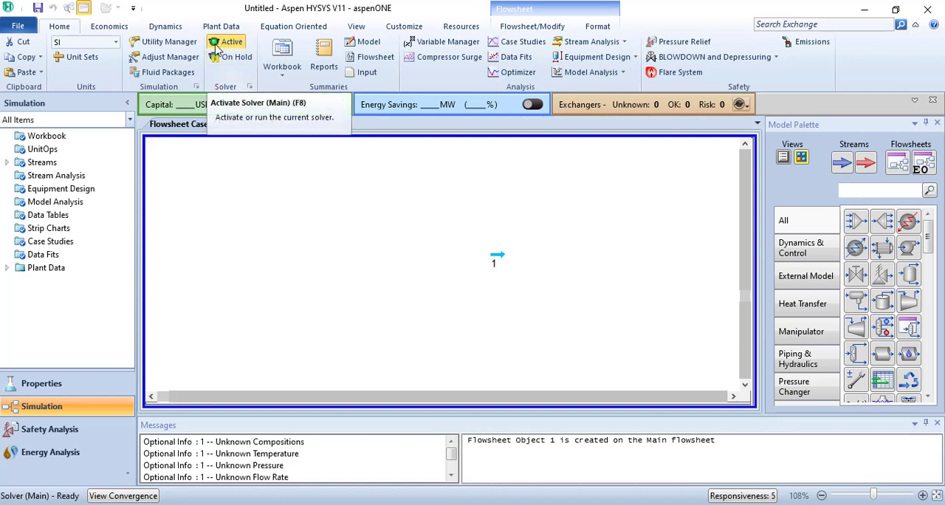
left_click(227, 59)
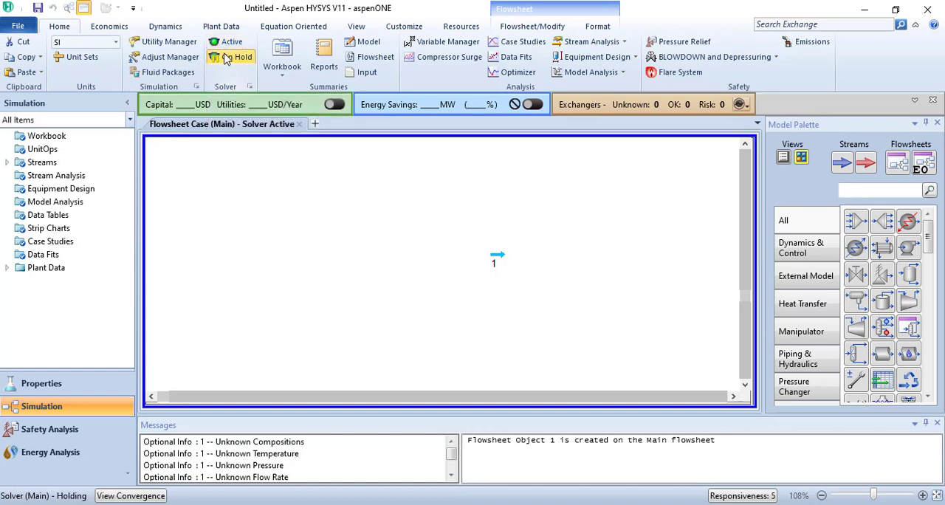
left_click(225, 45)
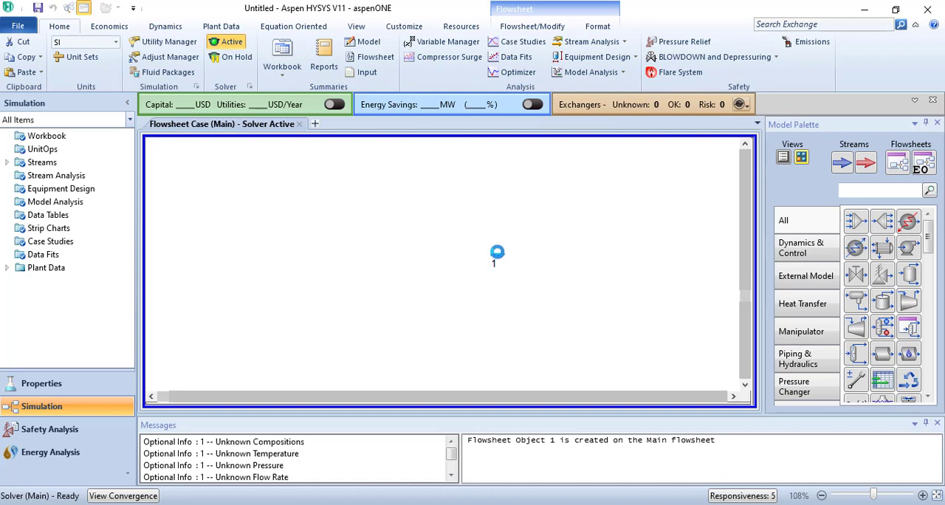
Define the composition of material stream 1 with an H2O mole fraction of 1
mouse_move(498, 258)
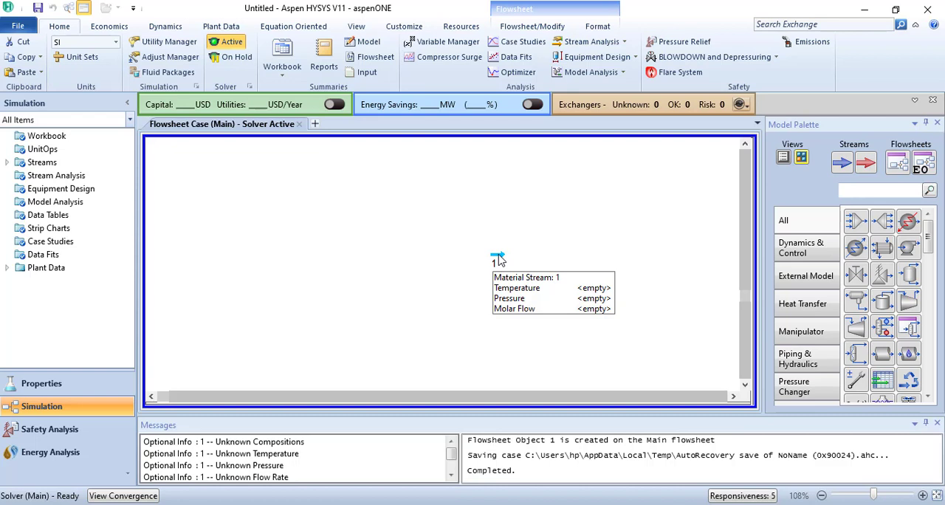
double_click(497, 258)
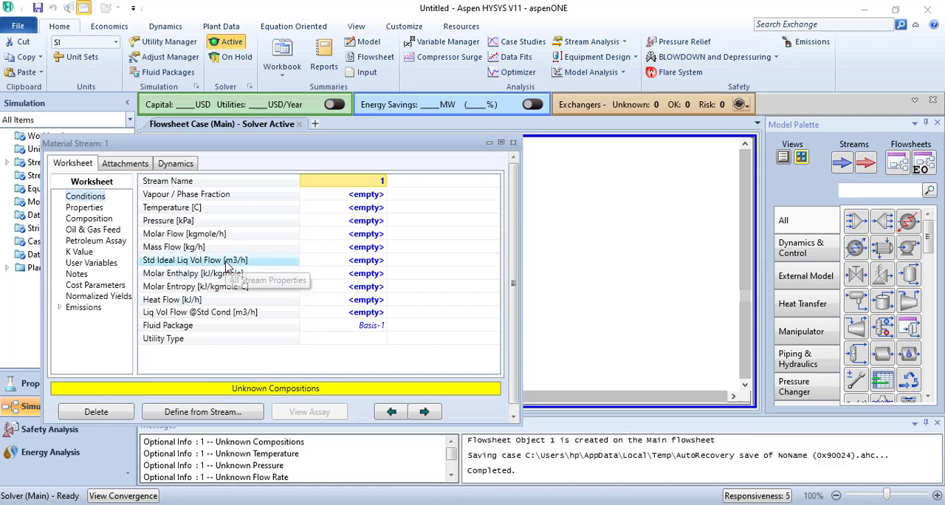
left_click(98, 220)
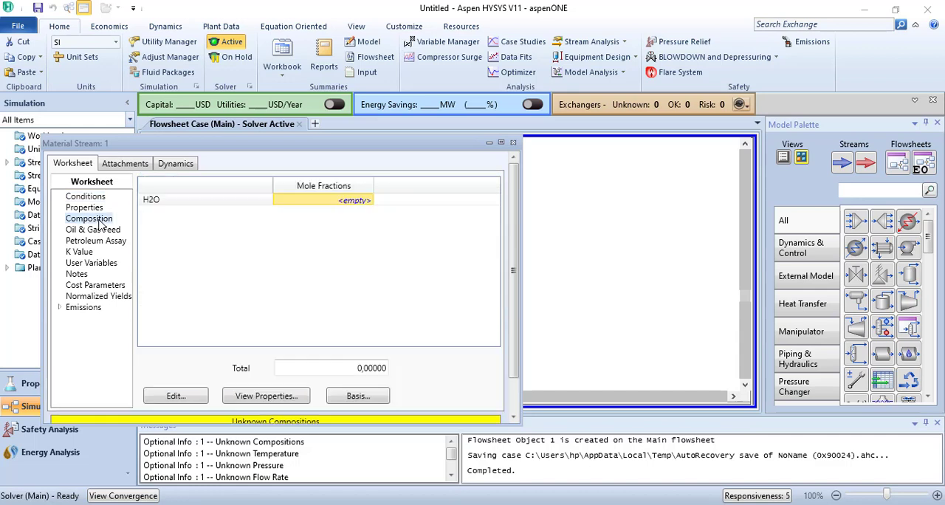
left_click(359, 203)
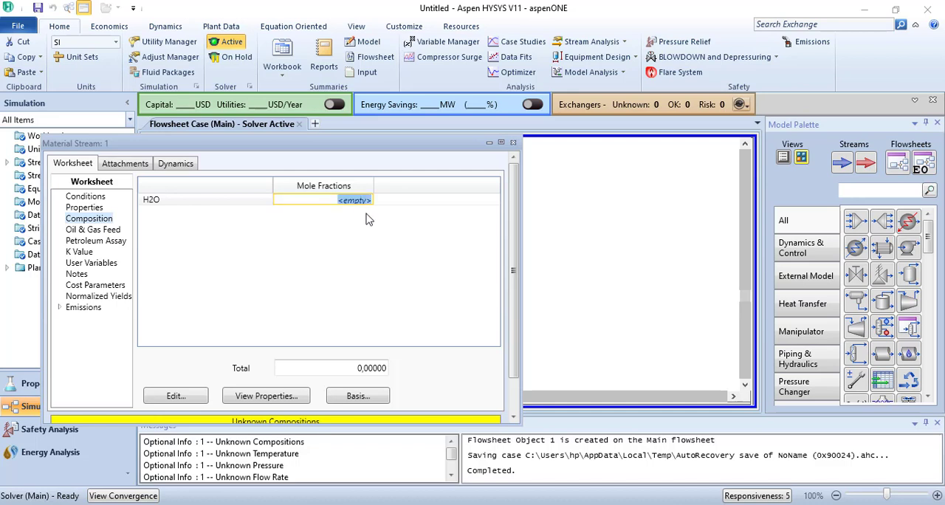
type("1")
key("Return")
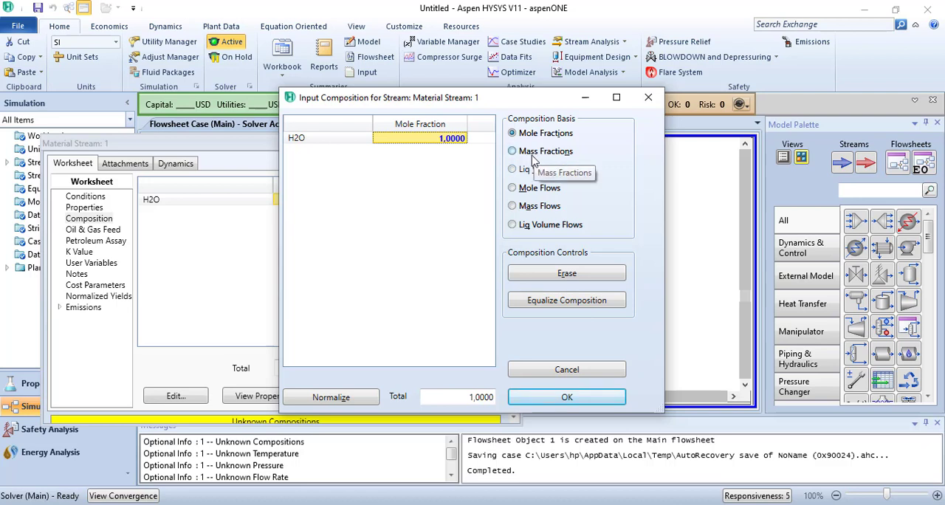
left_click(567, 398)
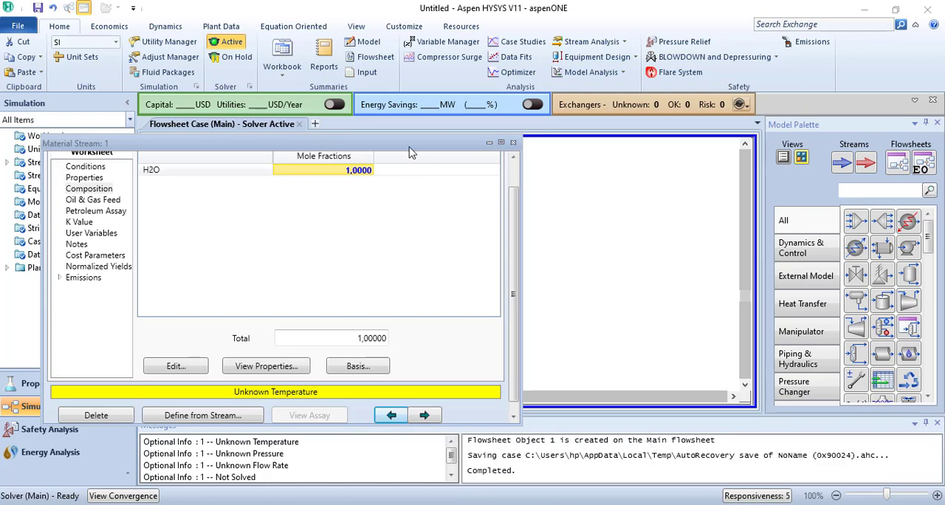
Move the material stream 1 window aside and view the stream's Conditions and Properties pages
left_click_drag(411, 153, 433, 160)
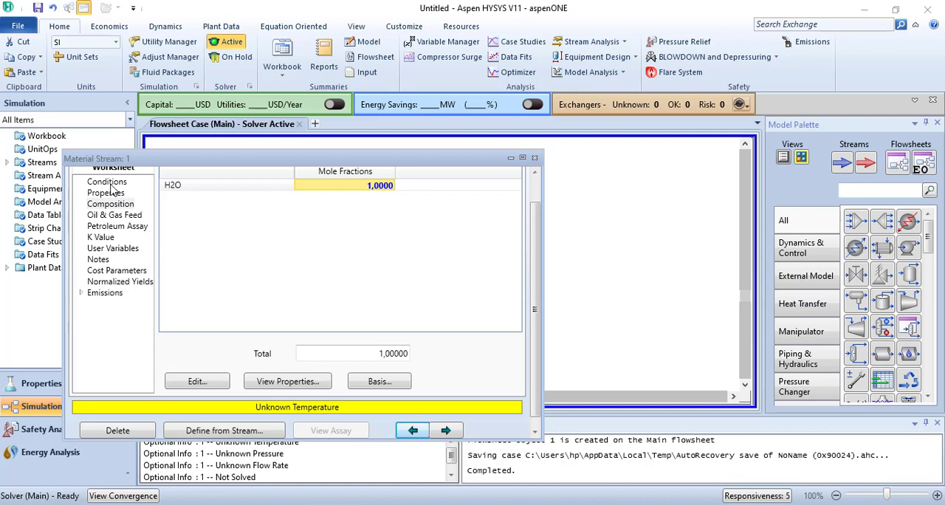
left_click(108, 185)
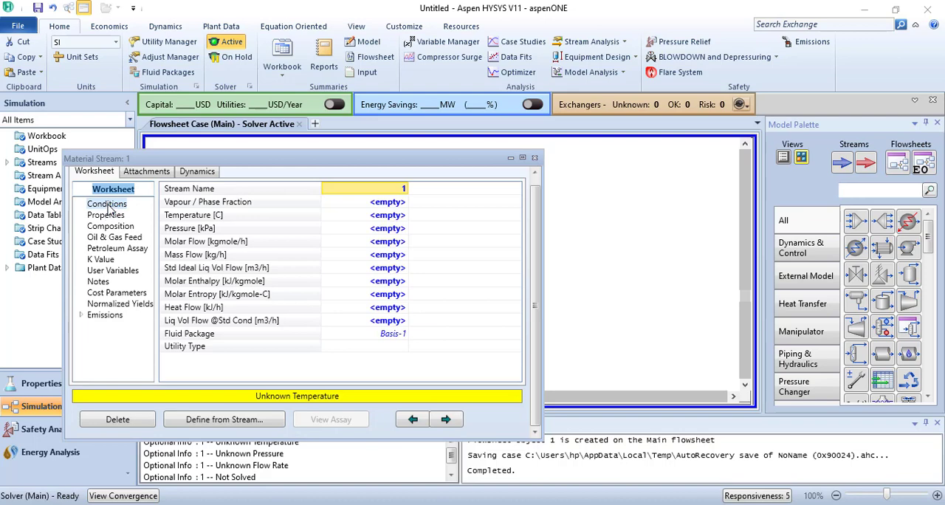
left_click(105, 215)
left_click(107, 203)
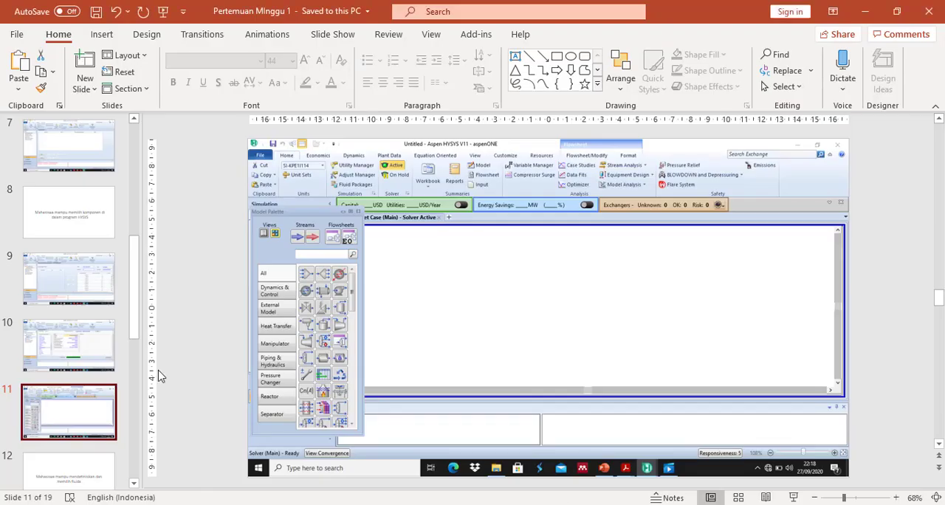
Go through lesson slides 12 to 14 on defining and selecting the fluid
left_click(76, 476)
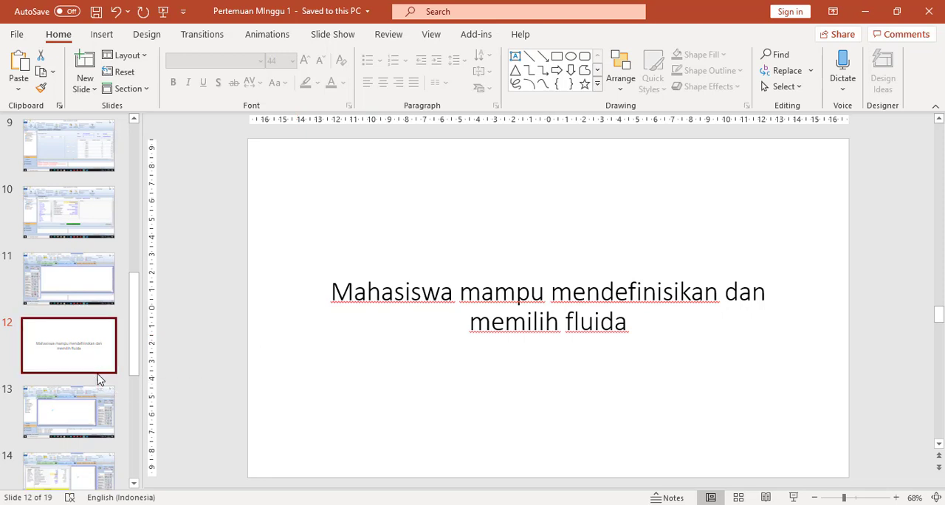
key("Down")
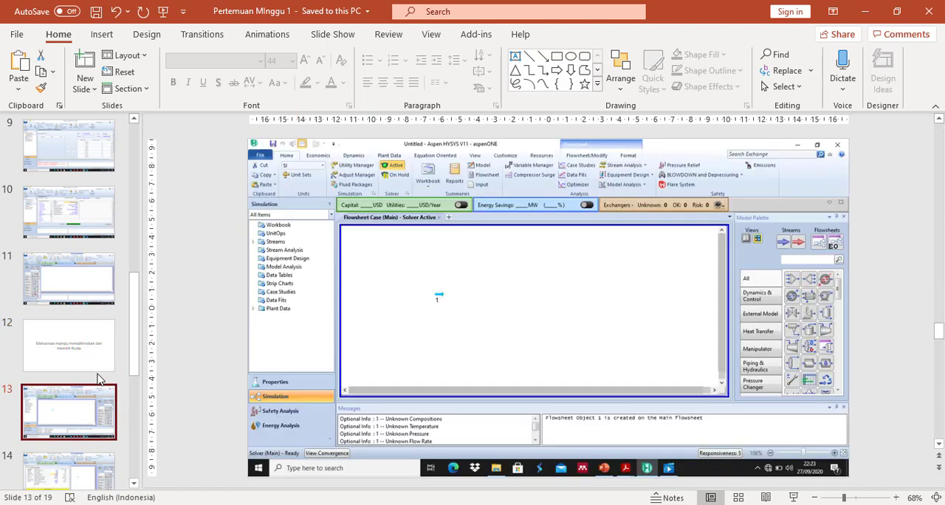
key("Down")
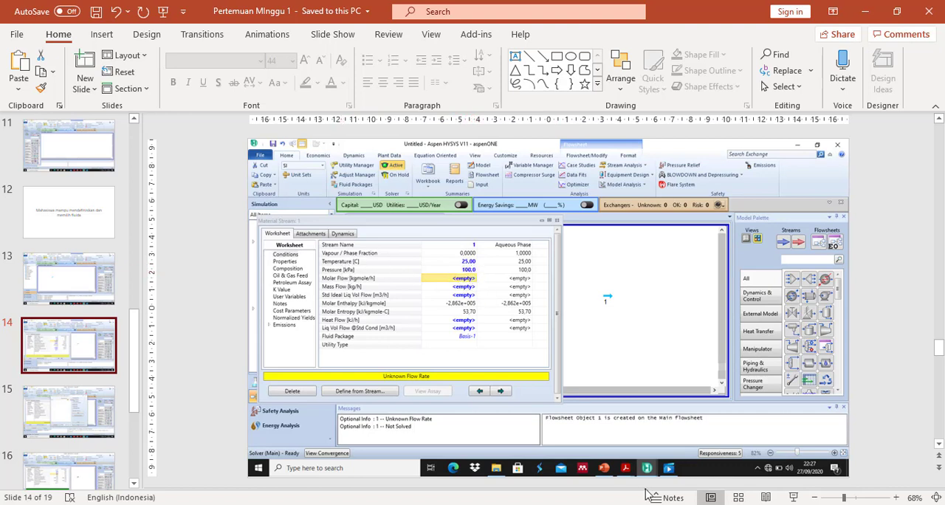
Switch to the Aspen HYSYS Material Stream 1 window and set the stream temperature to 25 C
mouse_move(646, 467)
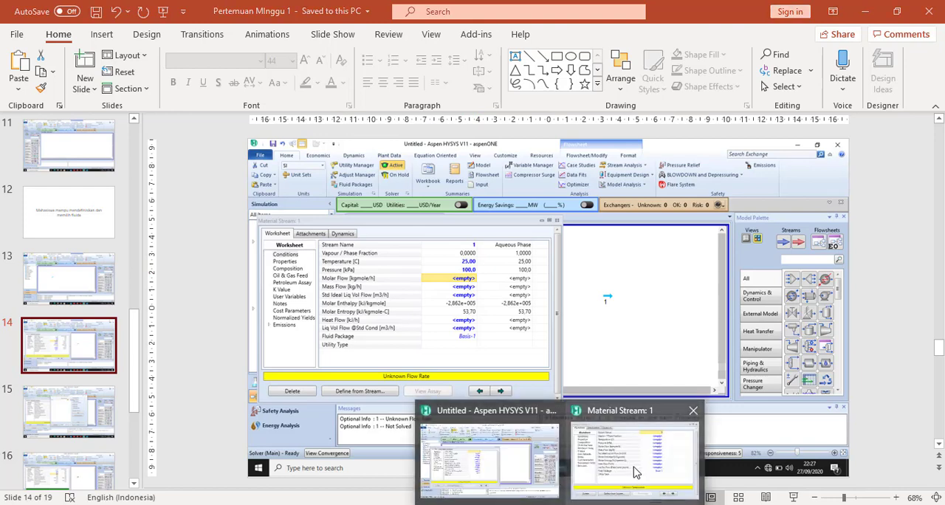
left_click(635, 473)
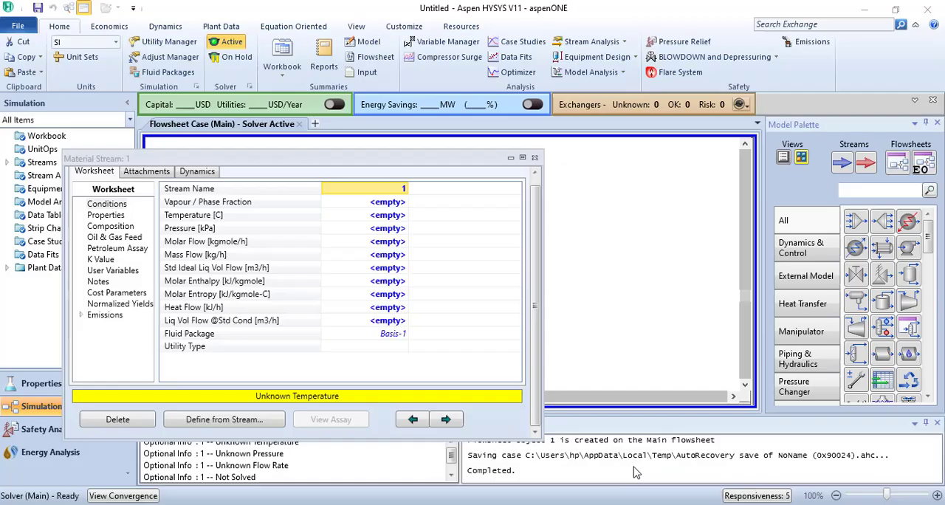
left_click(392, 219)
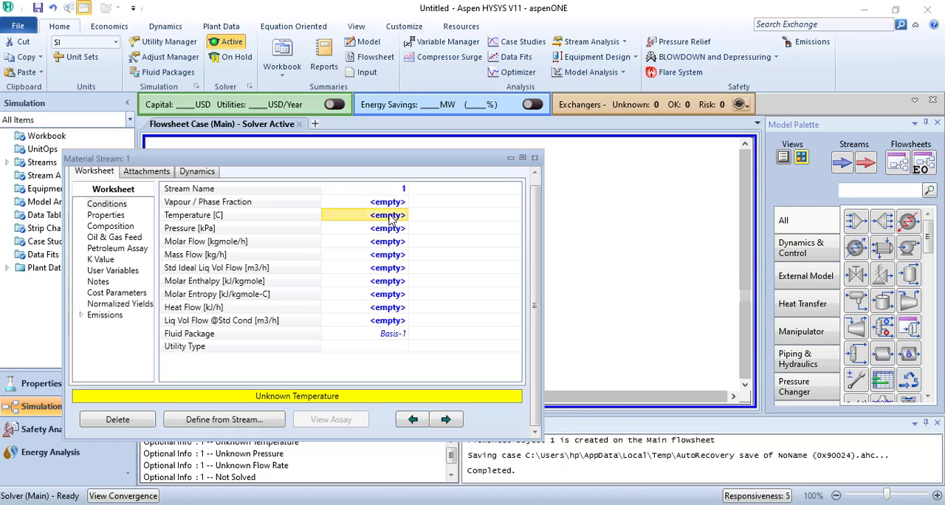
left_click(390, 217)
type("25")
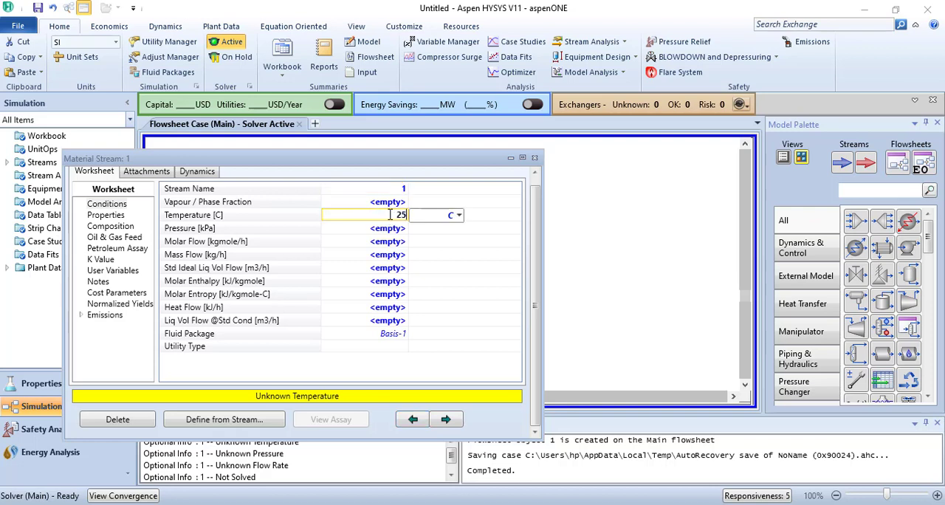
left_click(459, 216)
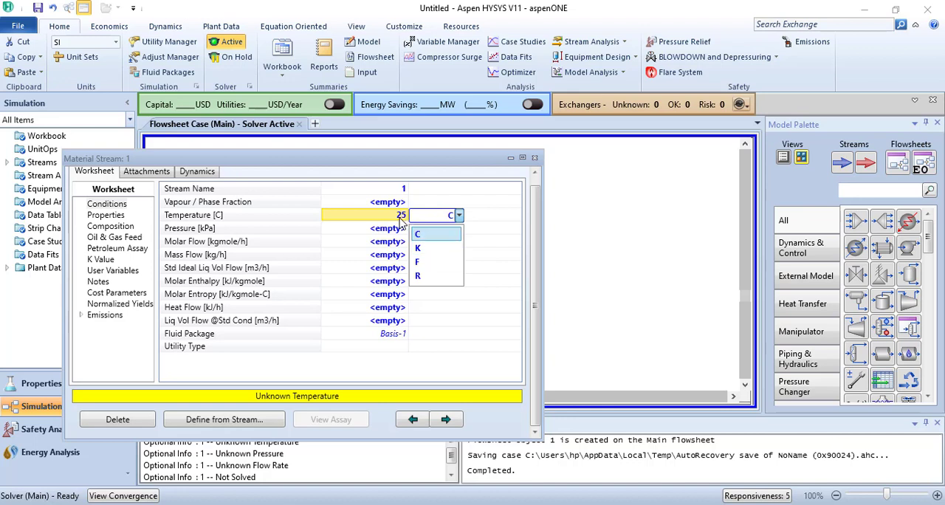
key("Return")
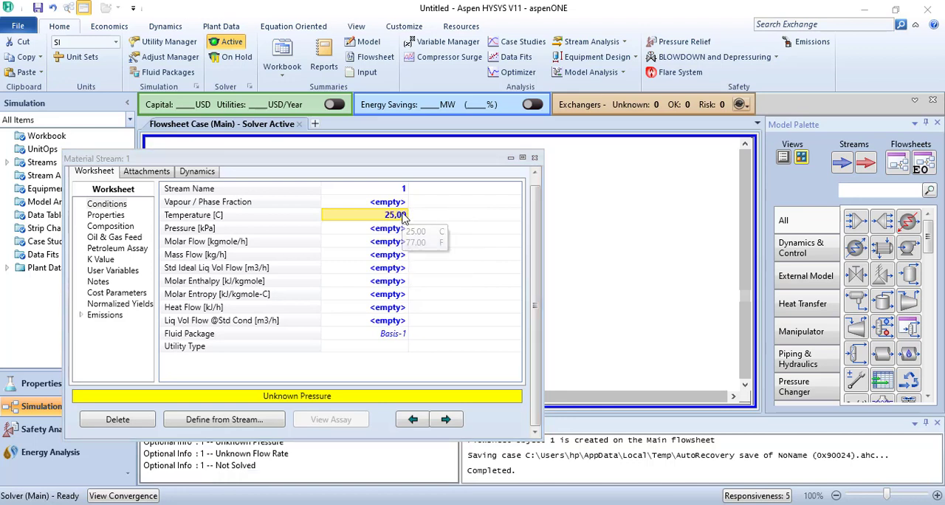
Try the stream temperature value in K, and set the temperature back to 25 C
left_click(411, 215)
left_click(460, 215)
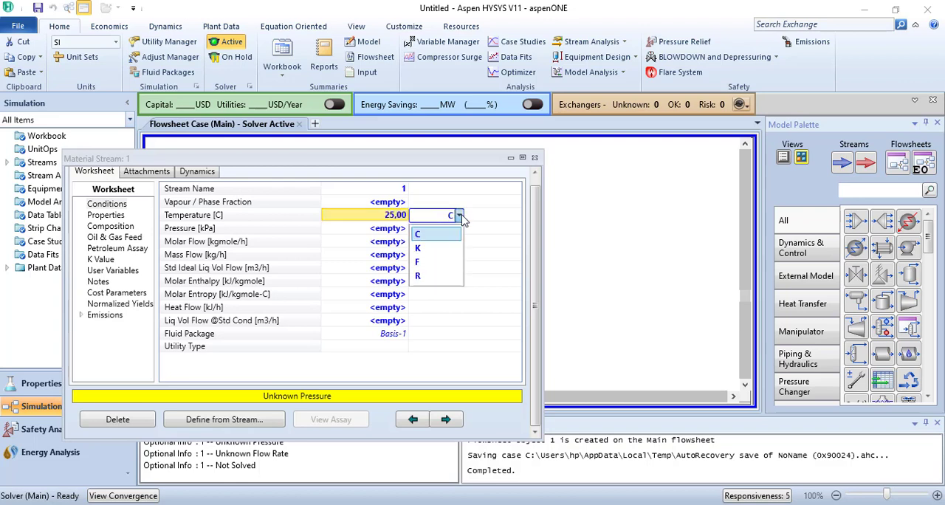
left_click(434, 253)
mouse_move(398, 214)
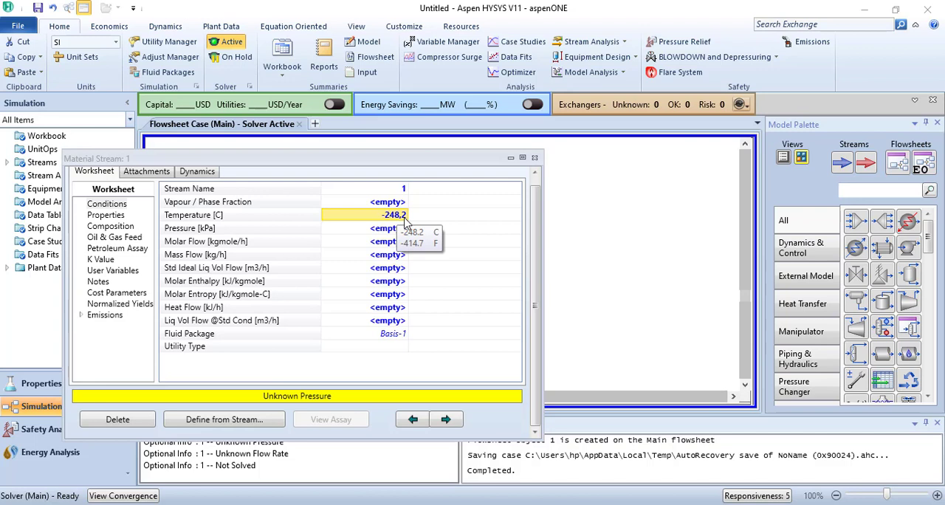
left_click(405, 221)
type("2")
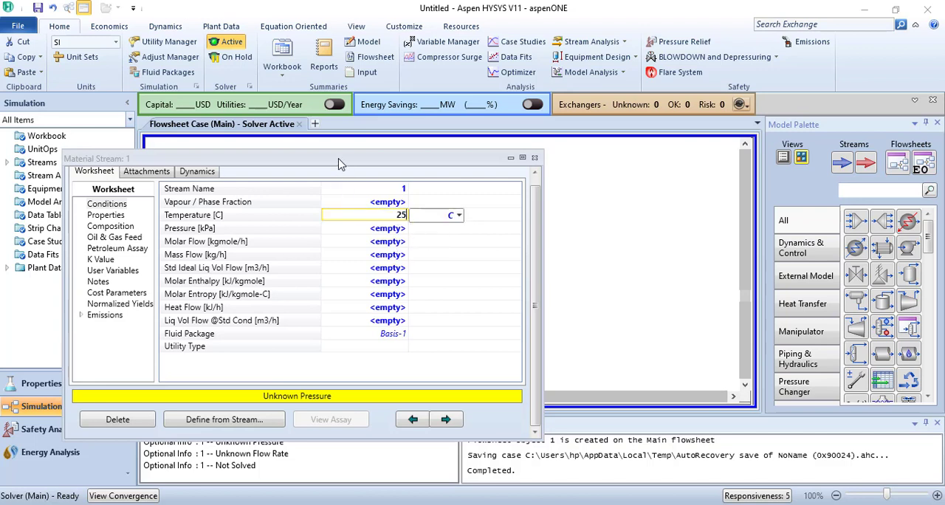
type("5")
key("Return")
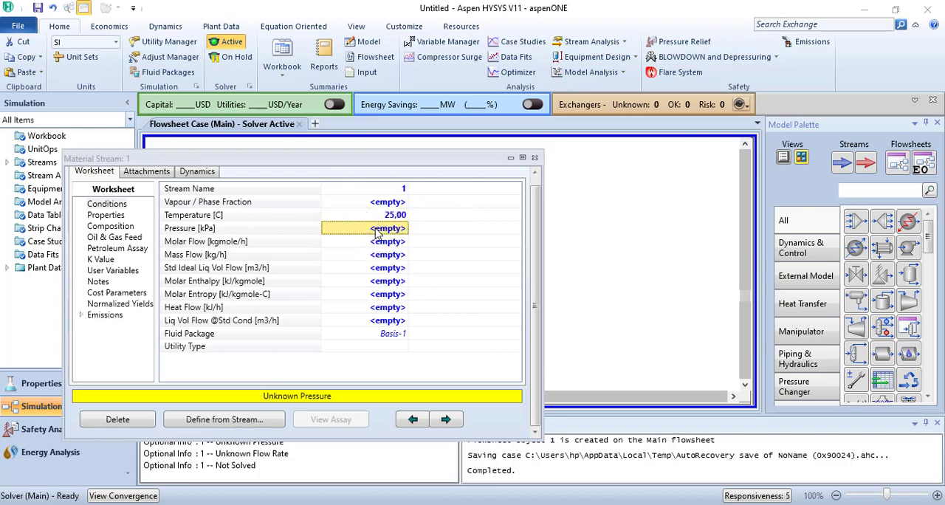
Set the pressure of material stream 1 to 100 kPa
left_click(377, 231)
type("100")
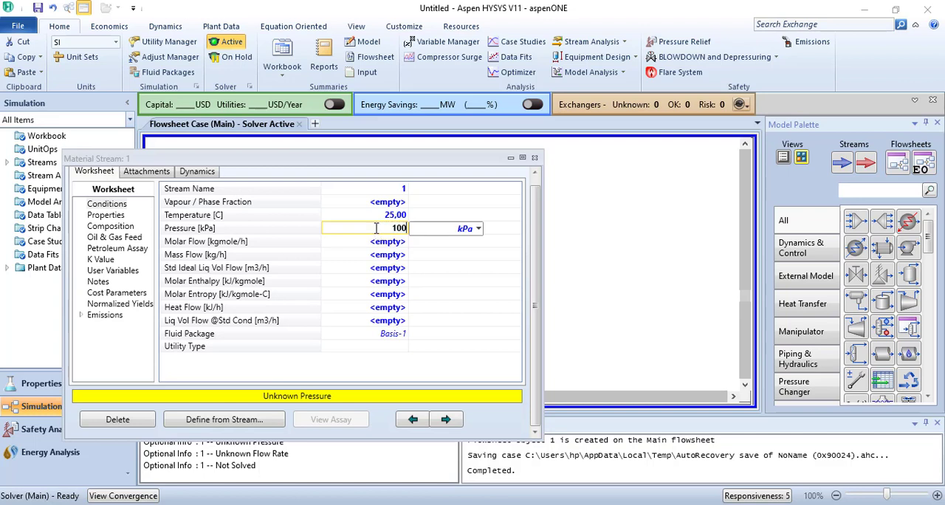
key("Return")
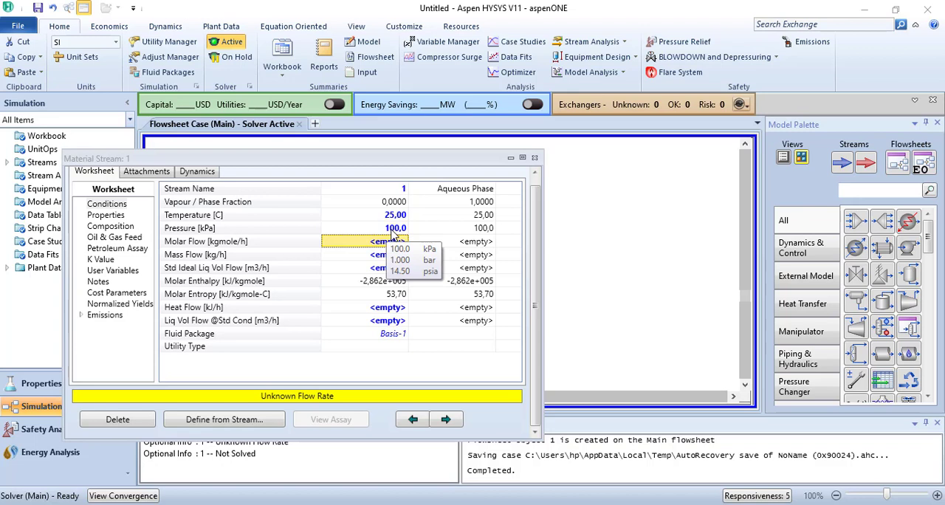
Try the stream pressure value in atm, and set the pressure back to 100 kPa
left_click(393, 231)
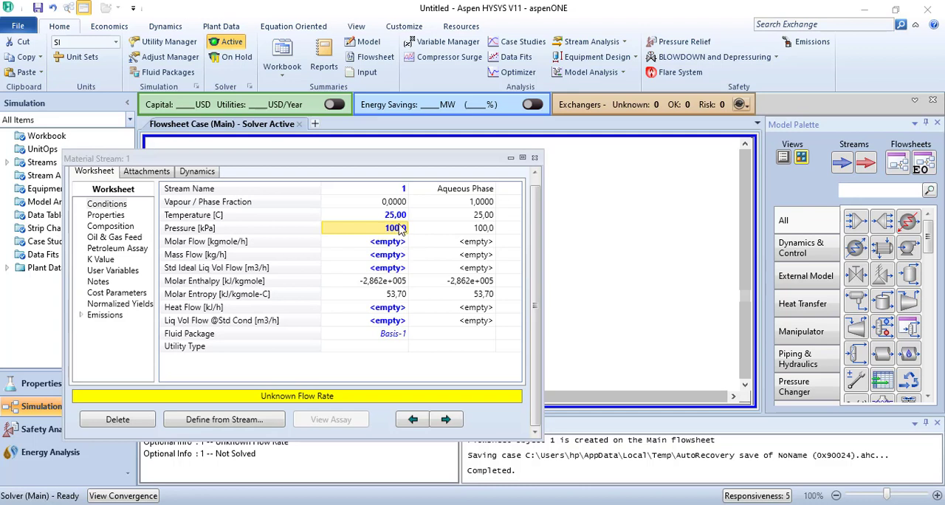
left_click(399, 227)
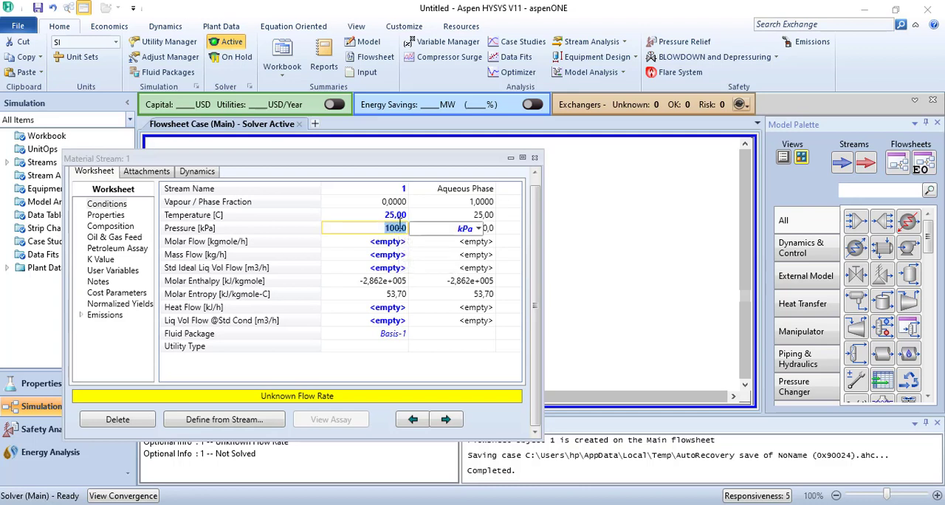
left_click(478, 229)
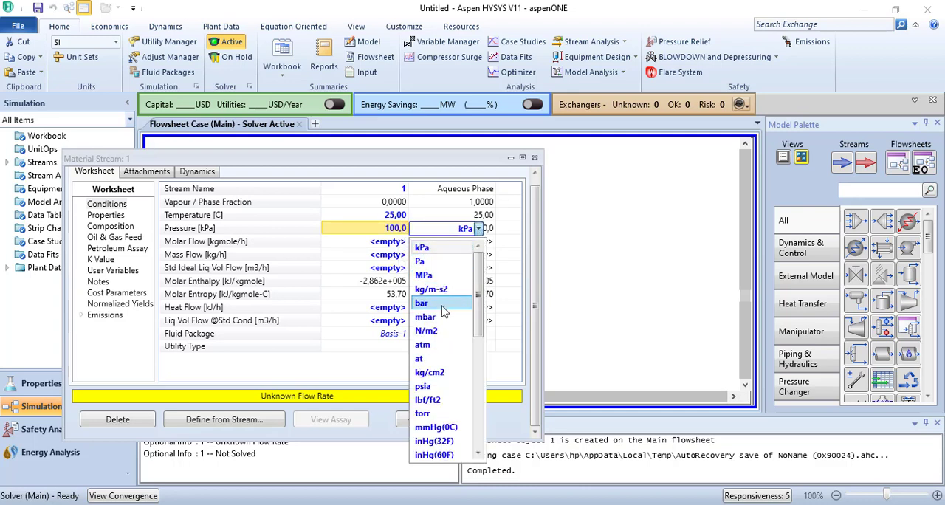
left_click(439, 352)
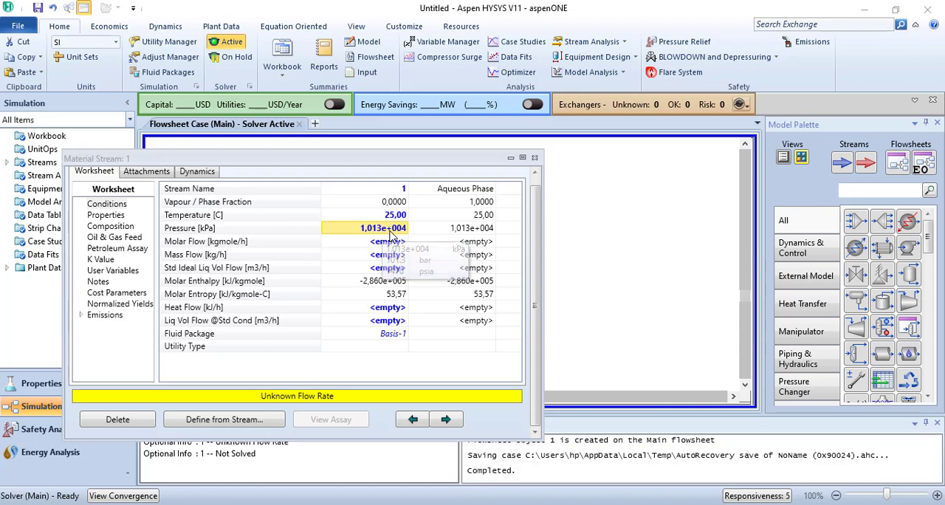
left_click(391, 232)
type("1")
key("Return")
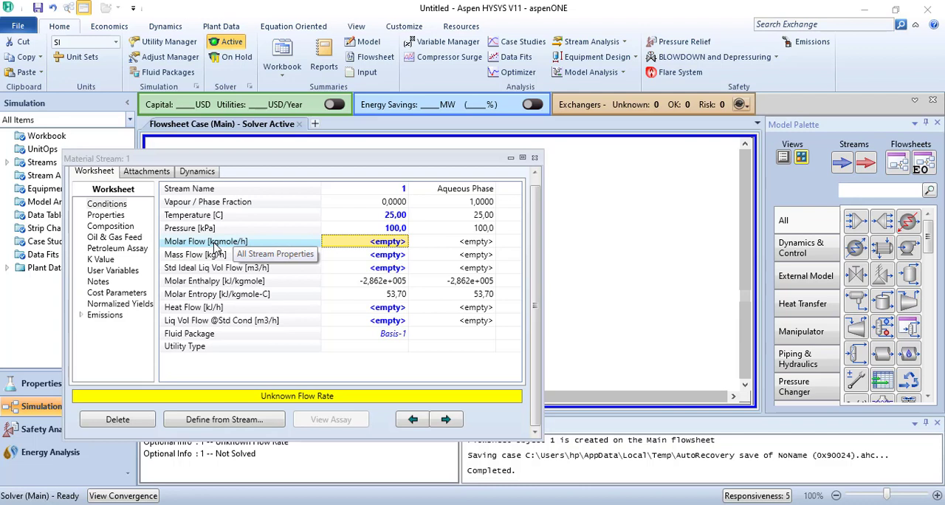
Define the stream's flow on the Mole Flows basis with an H2O mole flow of 100 kgmole/h
double_click(393, 260)
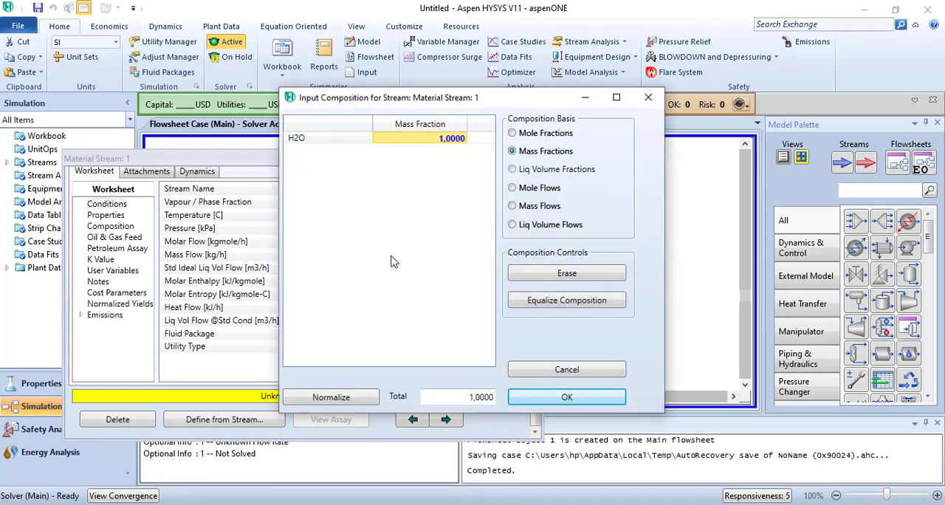
left_click(513, 188)
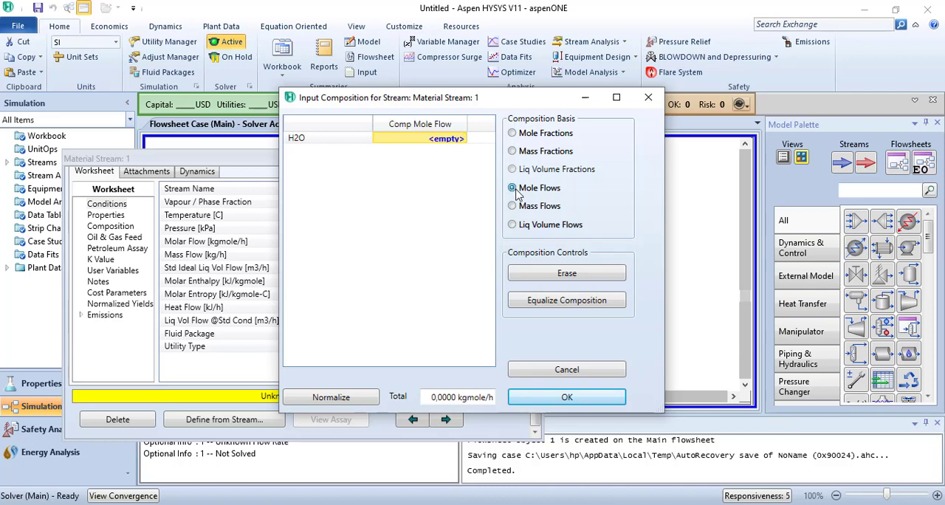
left_click(454, 144)
type("100")
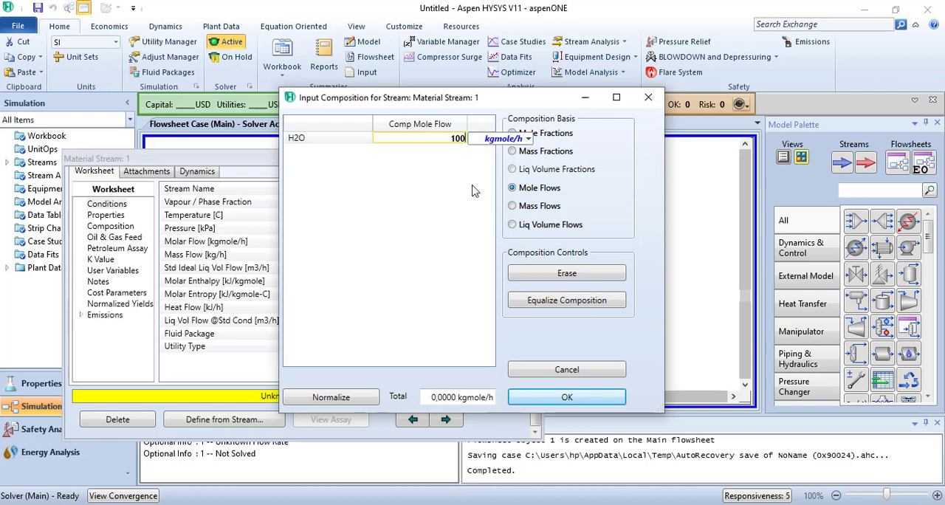
left_click(428, 247)
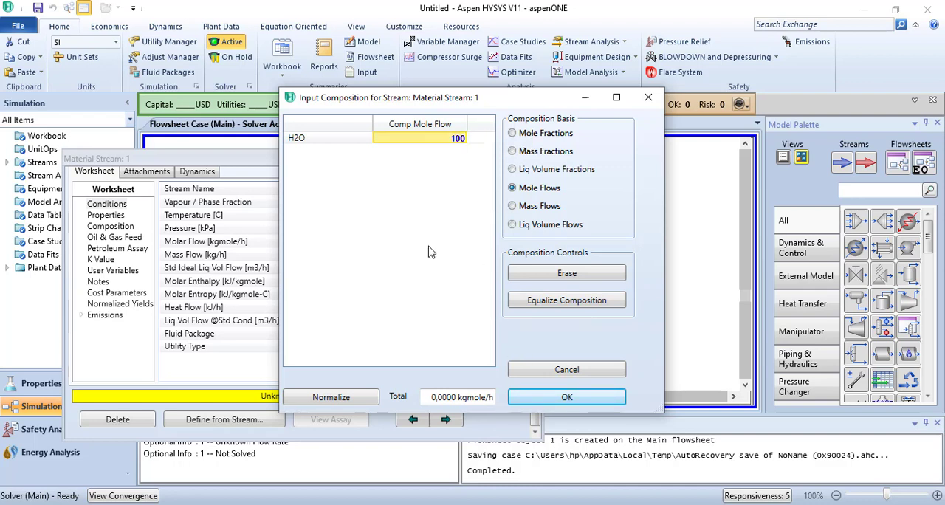
left_click(565, 398)
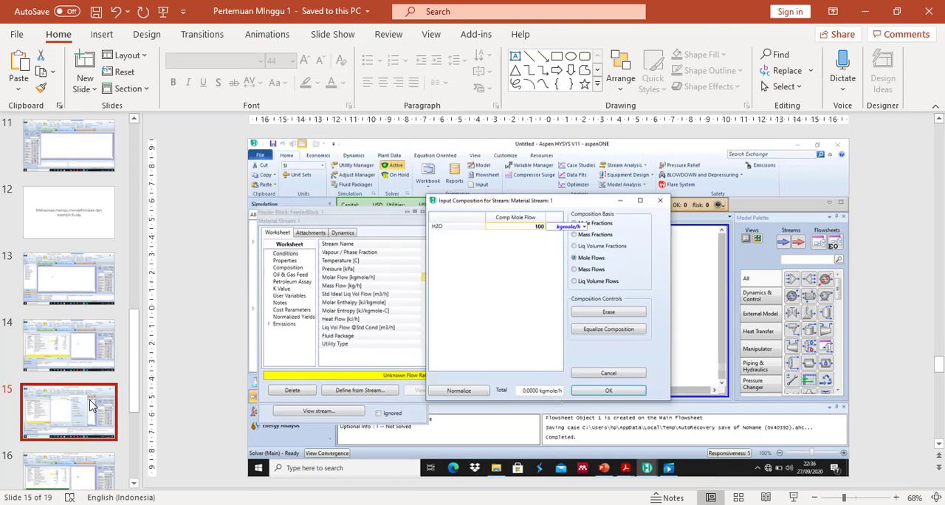
Go through the lesson slides from slide 15 to the Latihan exercises on slide 18
key("Down")
key("Down")
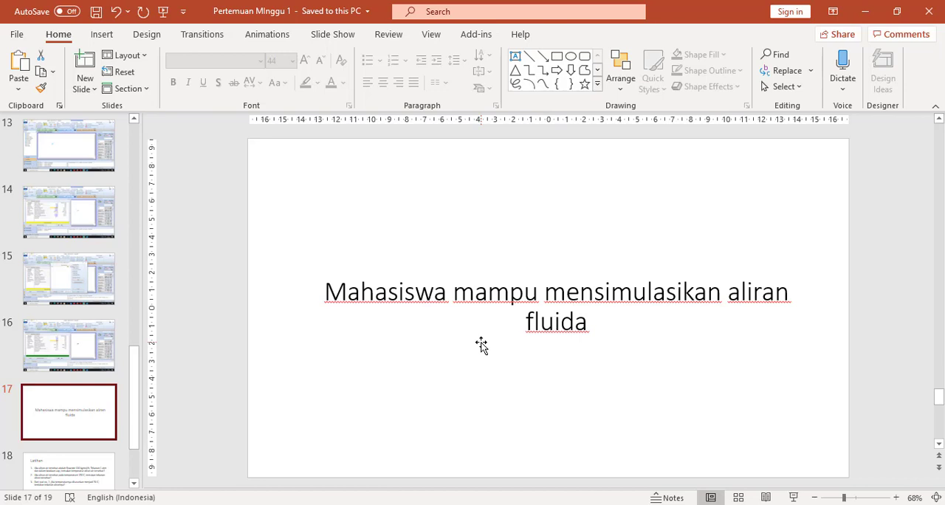
scroll(481, 346, "down", 1)
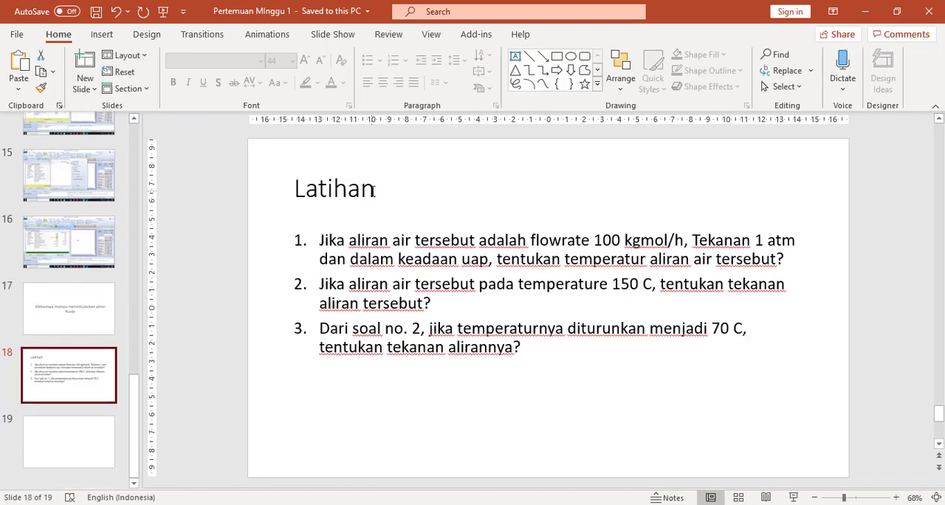
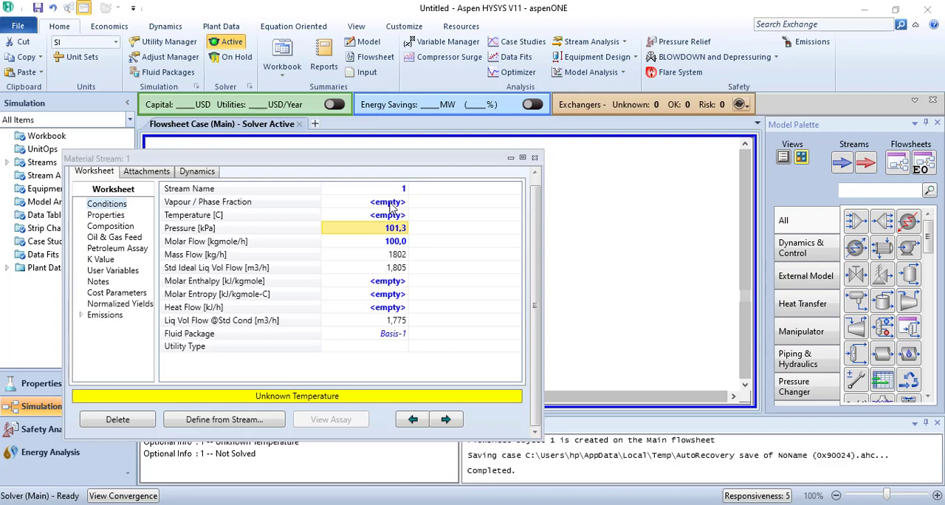
Set the vapour/phase fraction of material stream 1 to 1
left_click(390, 204)
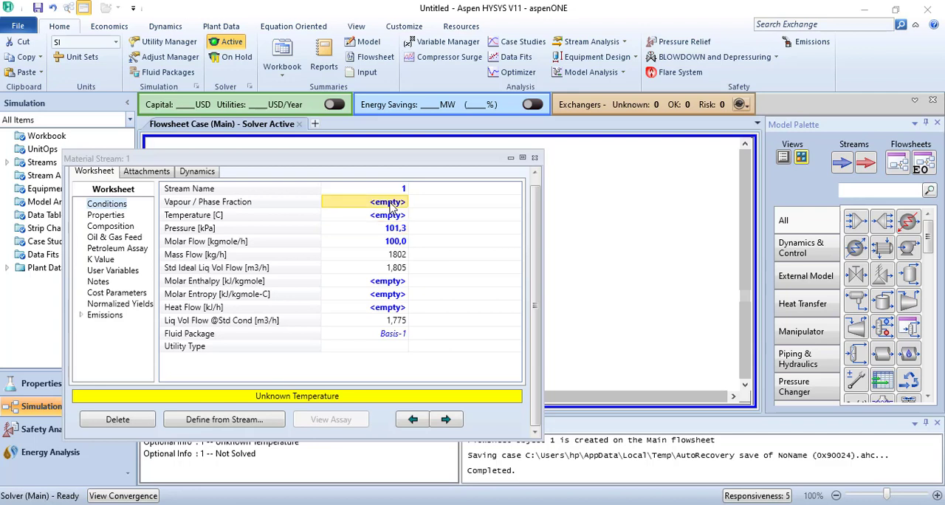
left_click(390, 204)
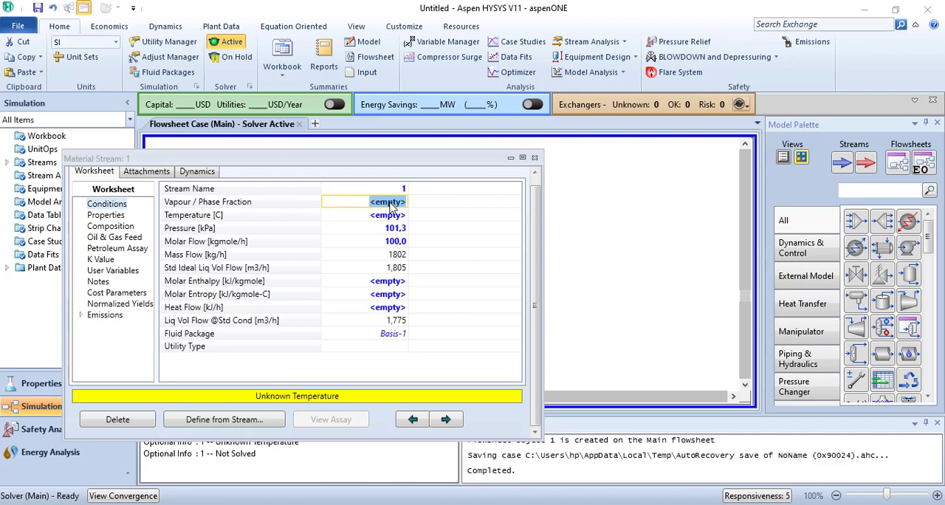
type("1")
key("Return")
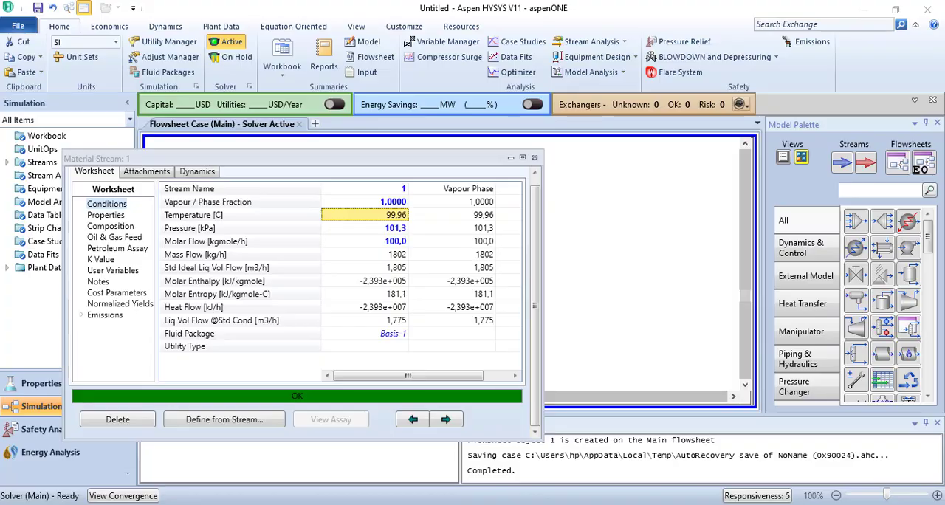
Check exercise 2 on the PowerPoint slide, and in HYSYS replace stream 1's pressure specification with a temperature of 150 C
left_click(597, 504)
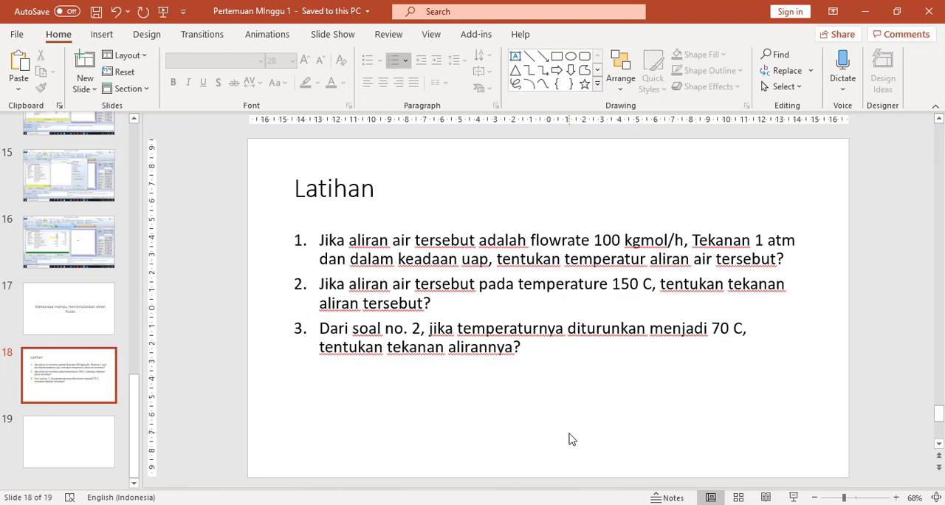
mouse_move(559, 504)
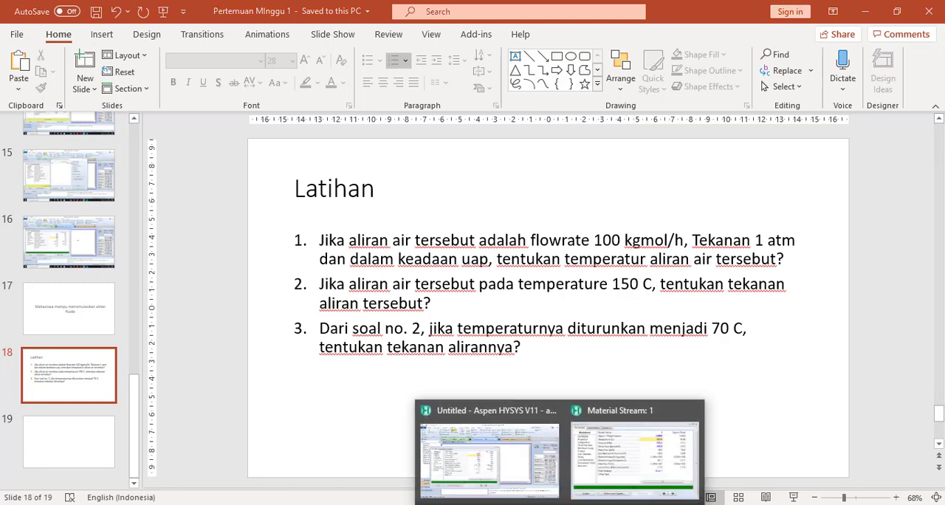
left_click(623, 458)
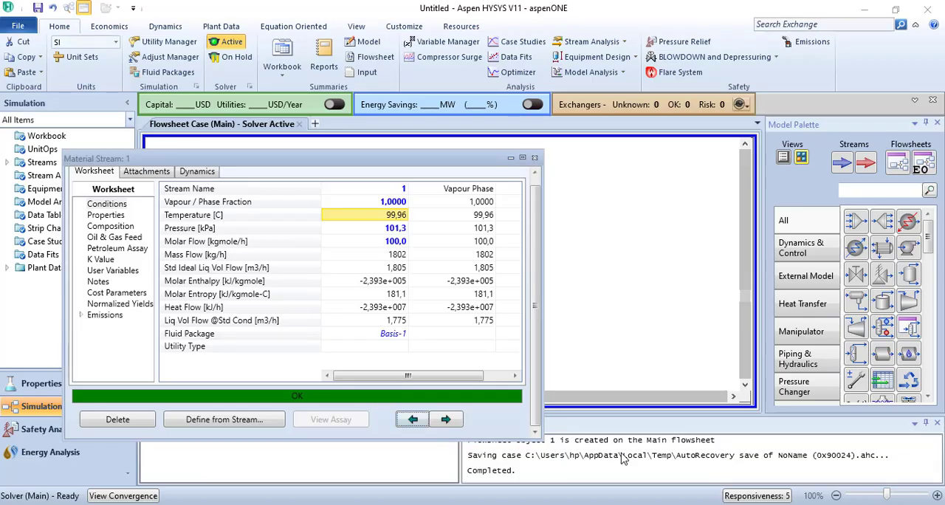
left_click(389, 231)
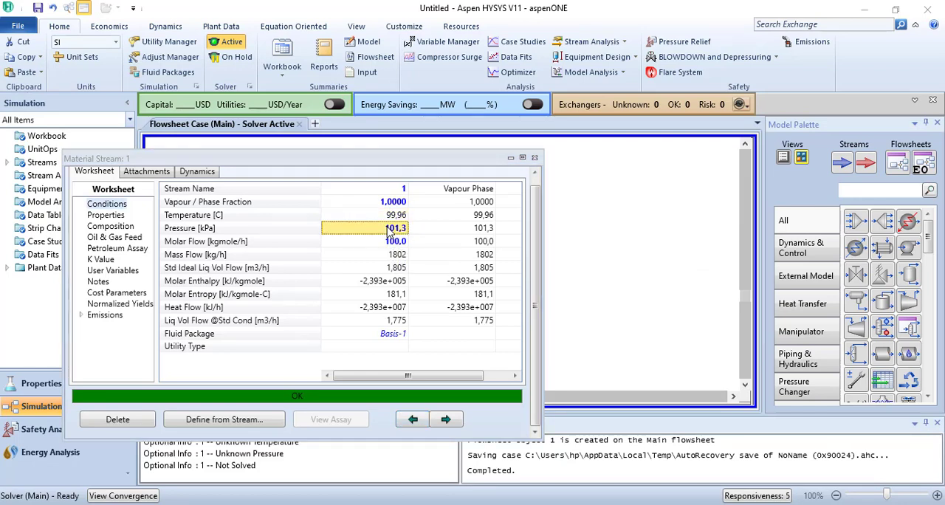
key("Delete")
left_click(385, 216)
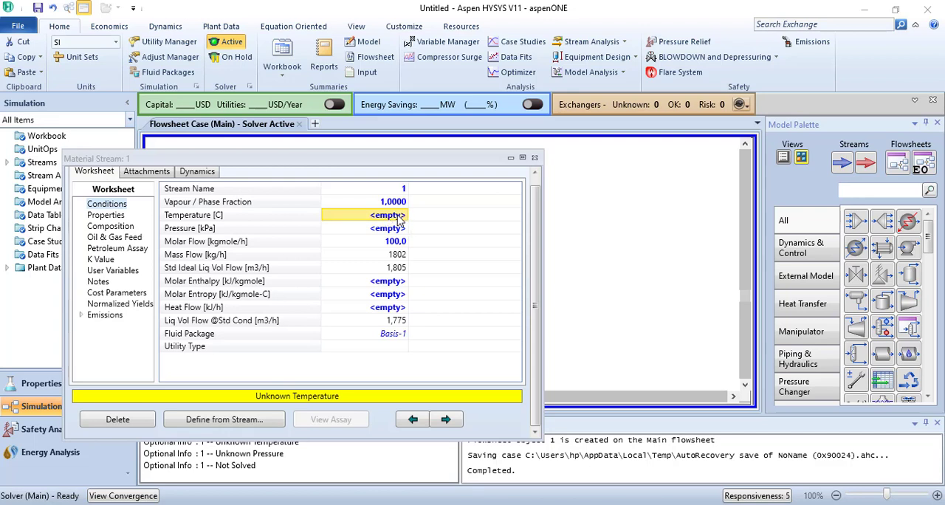
left_click(397, 215)
type("150")
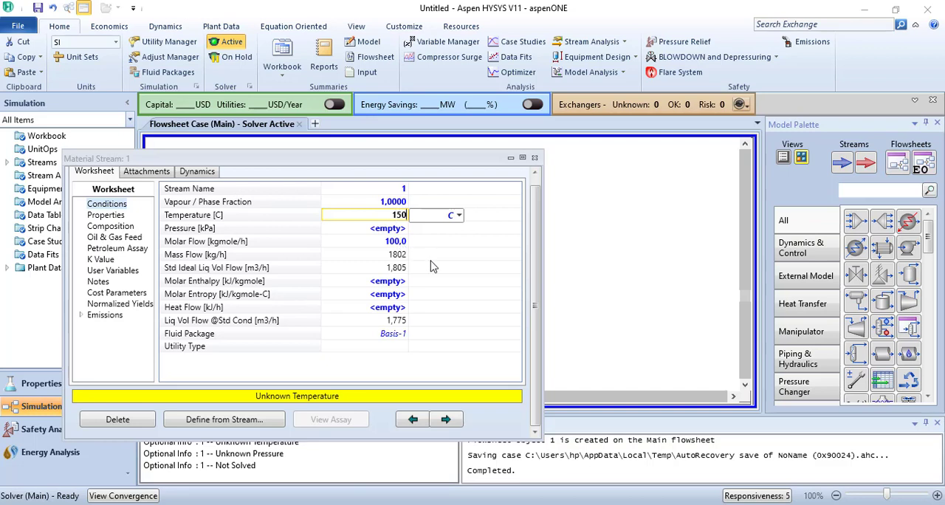
key("Return")
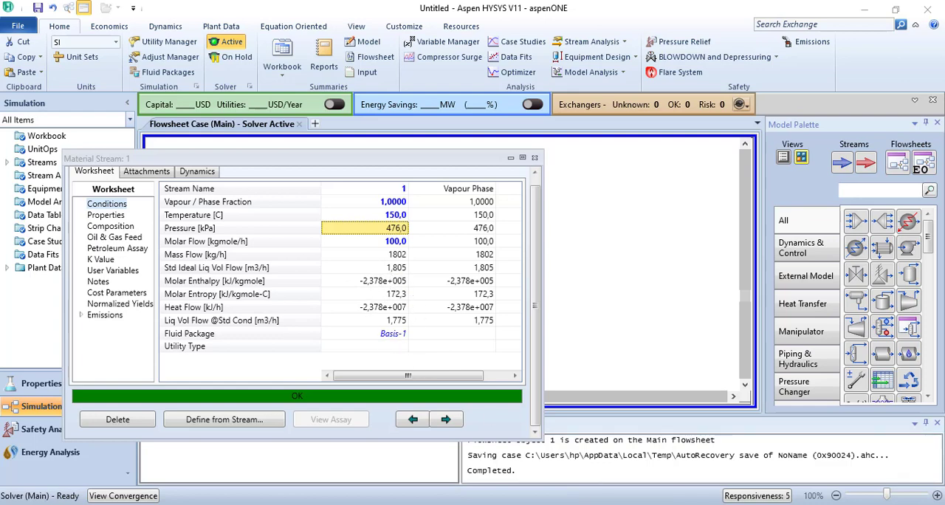
Check exercise 3 on the PowerPoint slide, and set stream 1's temperature to 70 C in HYSYS
key("alt+Tab")
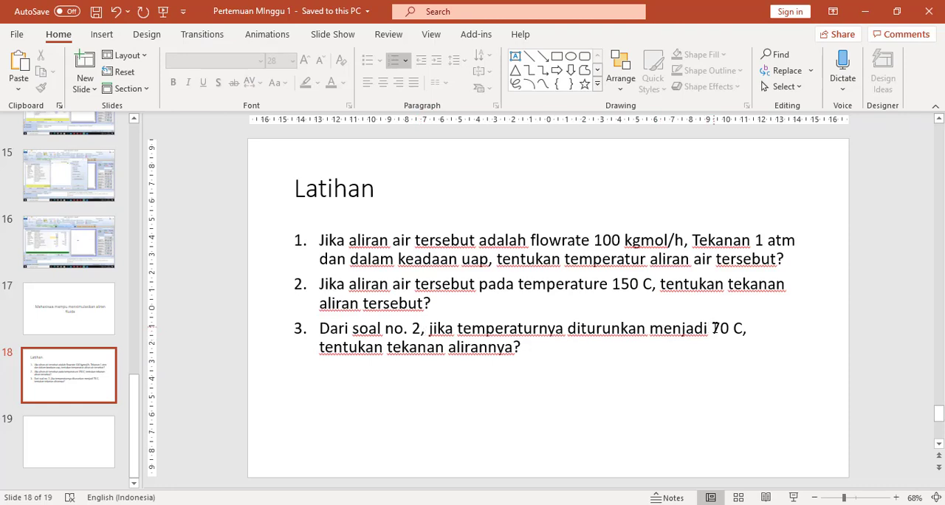
mouse_move(628, 499)
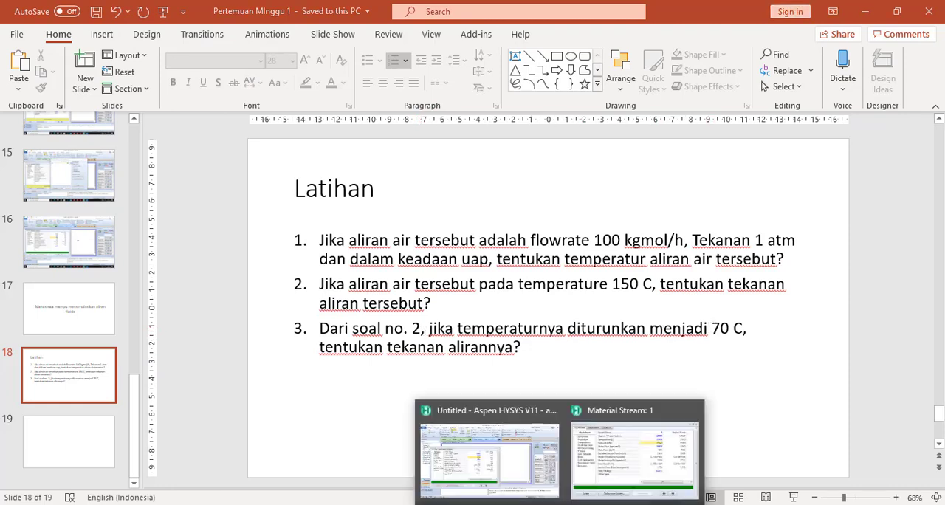
left_click(603, 462)
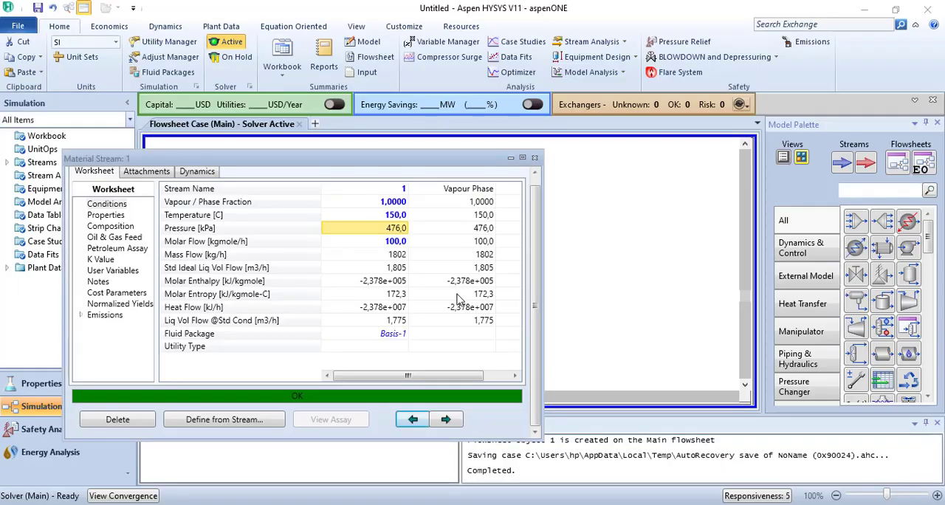
left_click(398, 217)
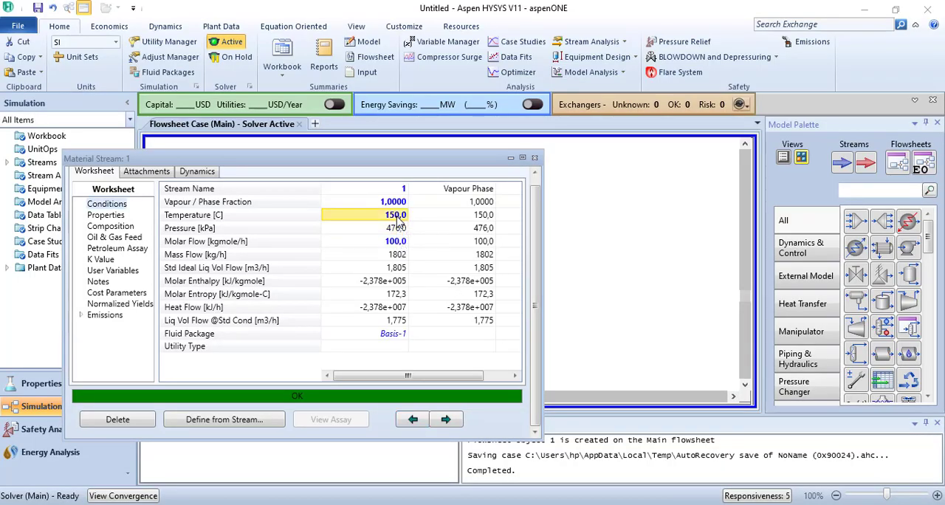
key("Delete")
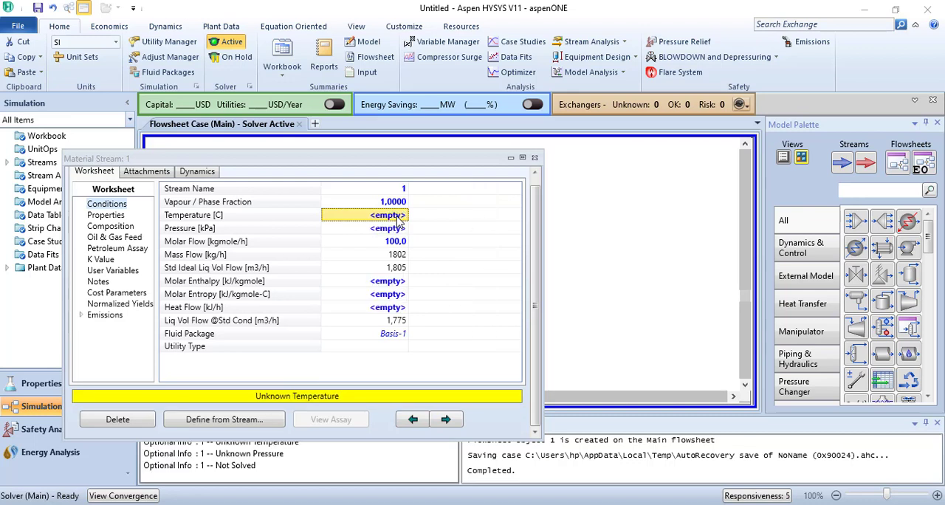
type("70")
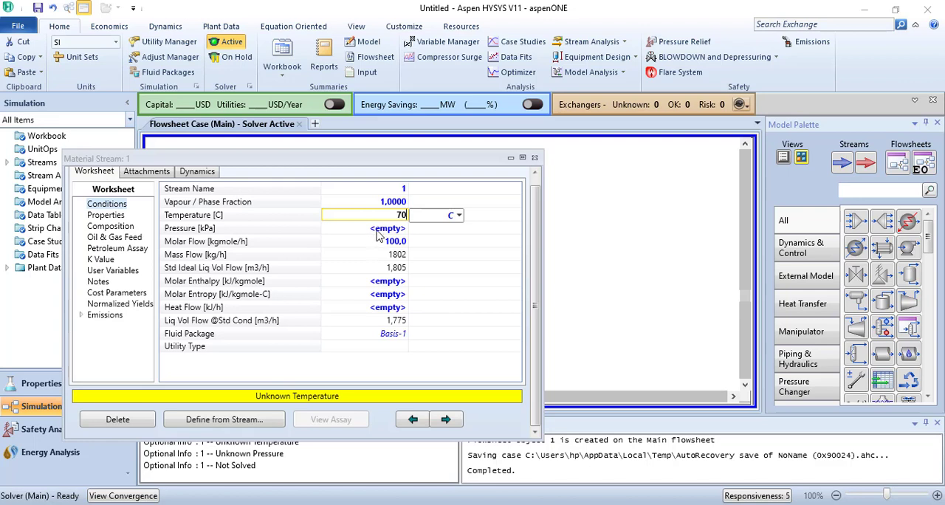
key("Return")
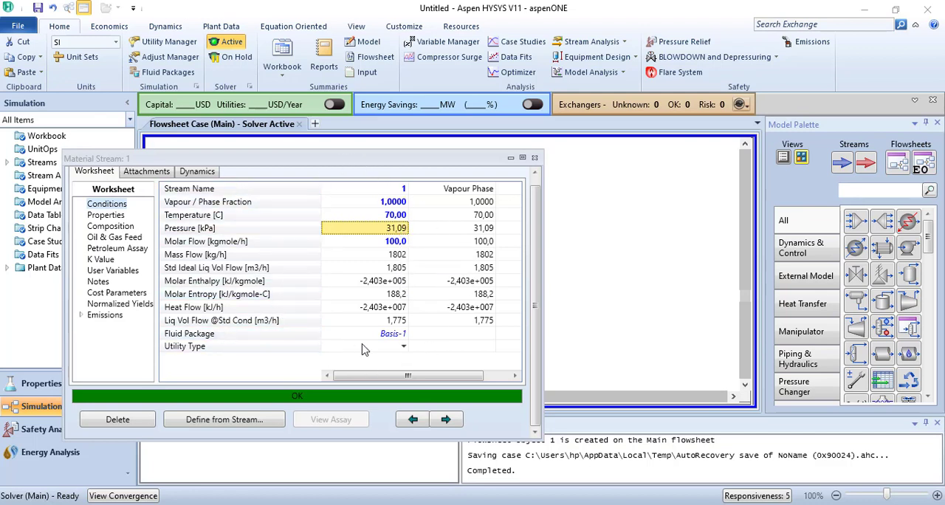
Set the temperature of material stream 1 back to 150 C
mouse_move(472, 332)
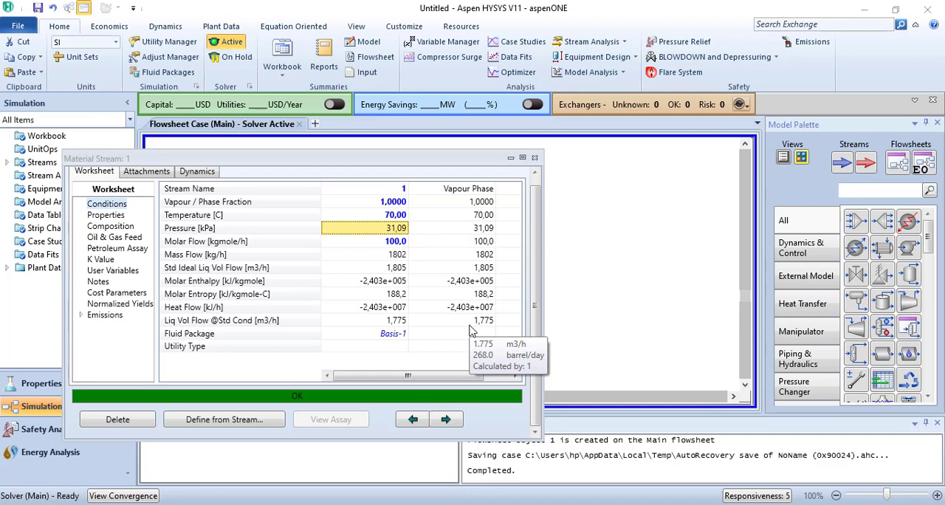
left_click(388, 219)
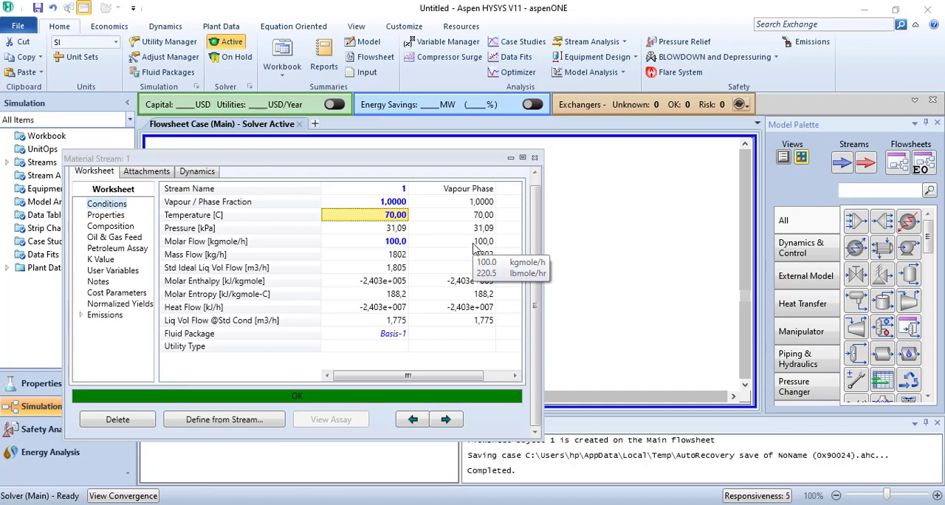
key("Delete")
type("150")
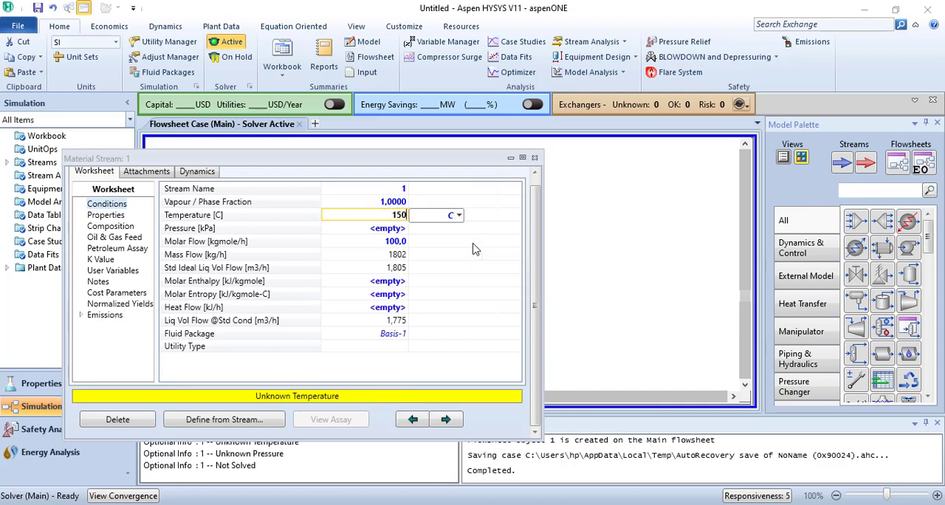
key("Return")
type("476")
key("Return")
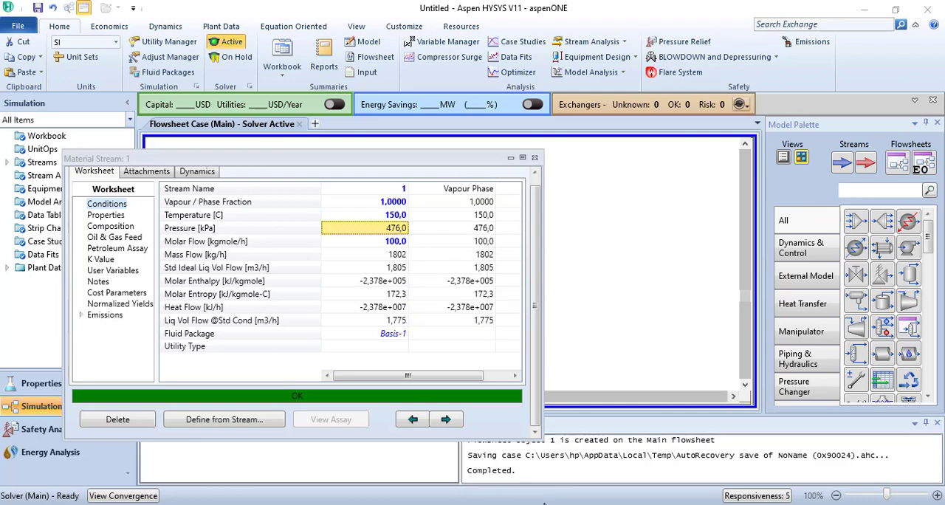
Close the property window of material stream 1 to return to the flowsheet
mouse_move(561, 503)
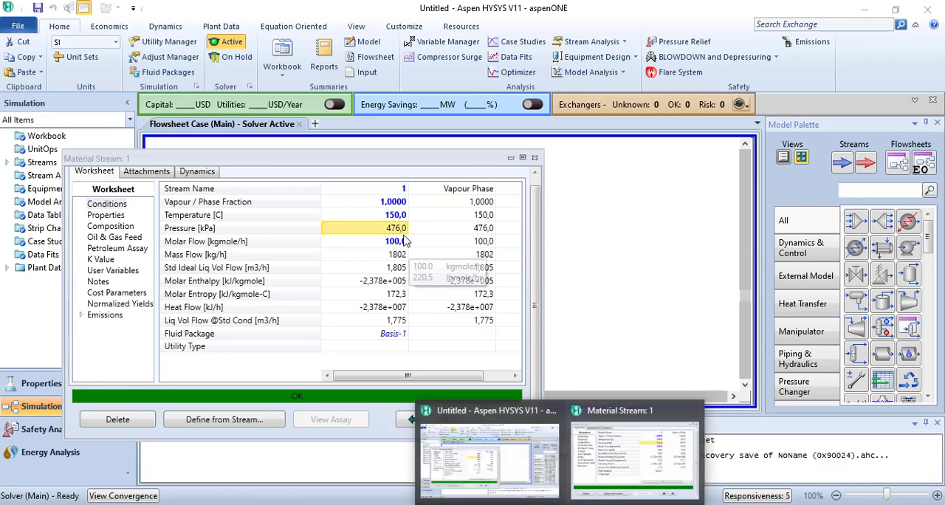
mouse_move(397, 228)
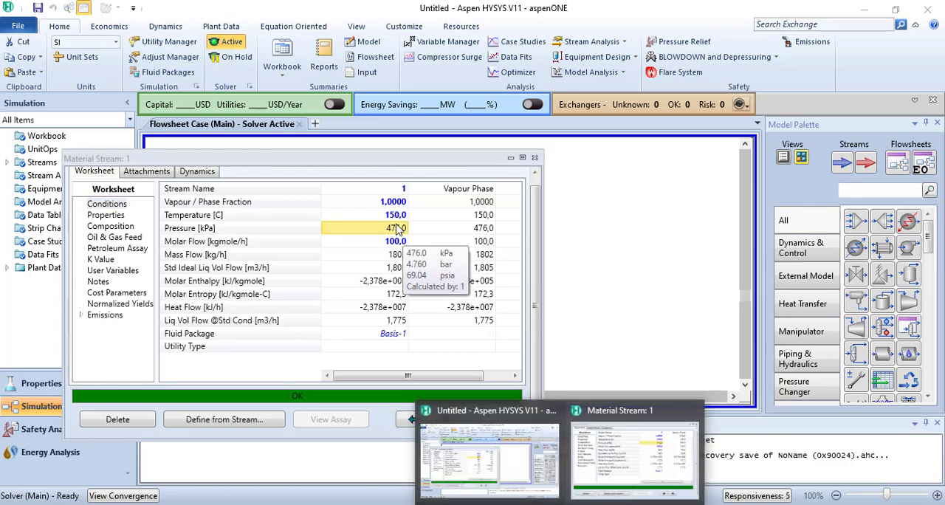
left_click(341, 160)
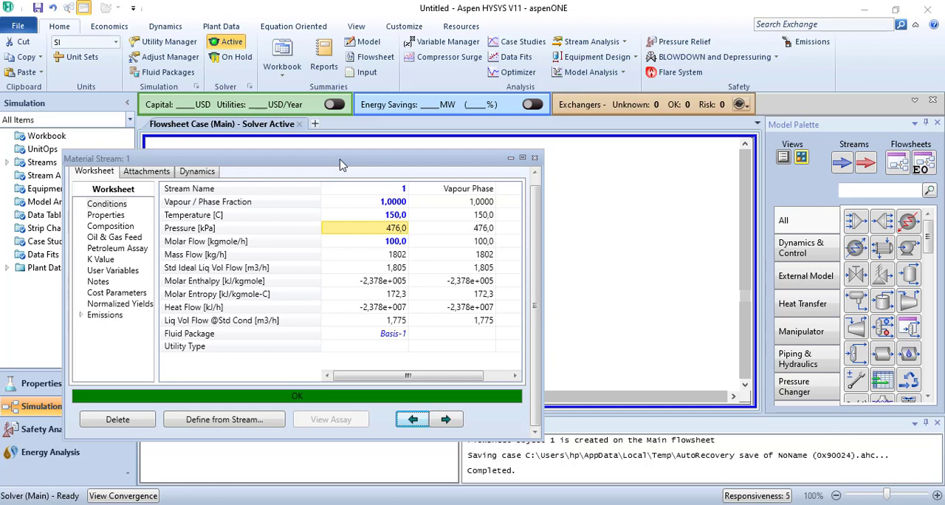
left_click(535, 158)
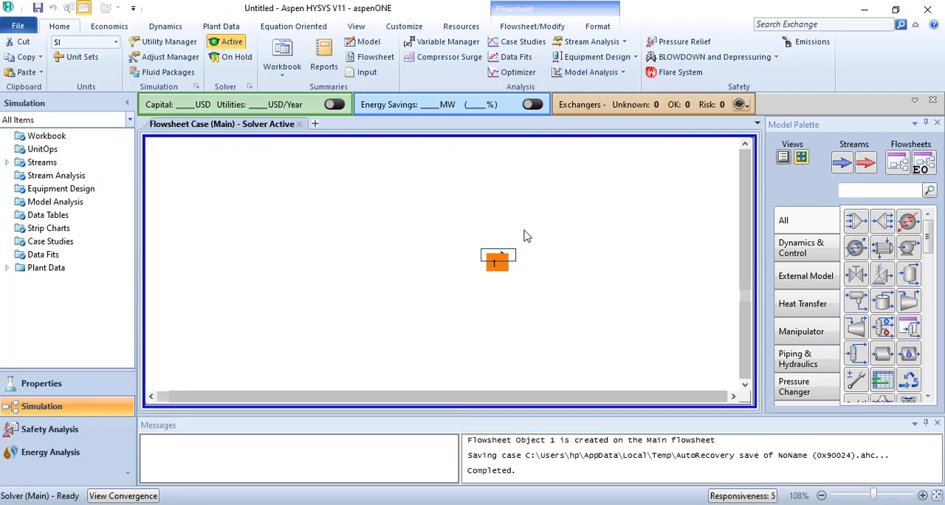